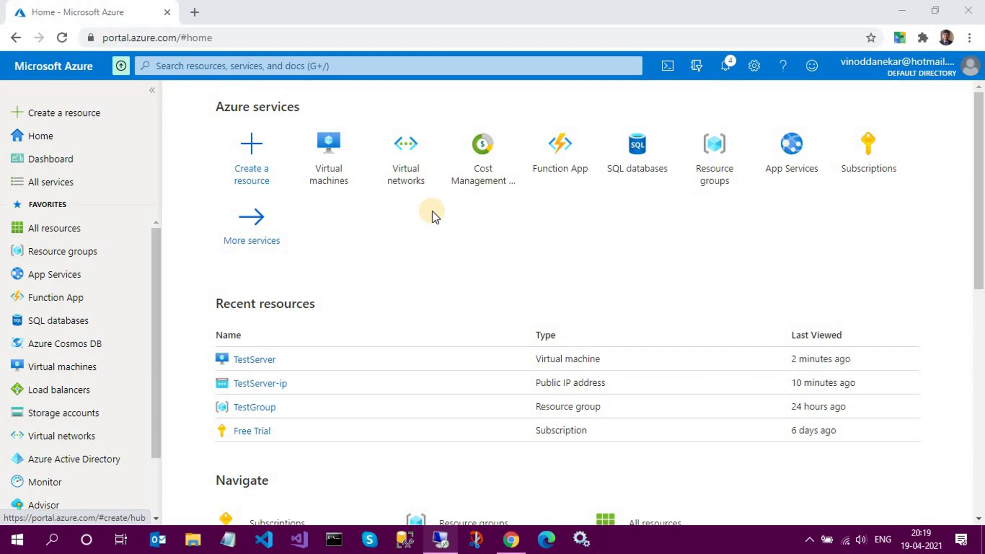
Switch to the remote desktop session and set up a role-based installation on TestServer in the Add Roles and Features Wizard.
{"action": "left_click", "coordinate": [441, 544]}
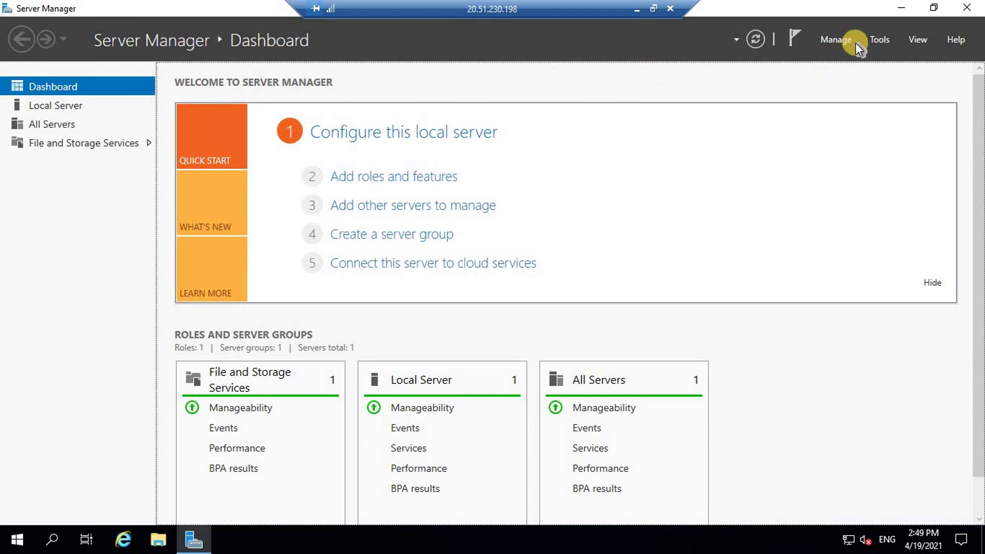
{"action": "left_click", "coordinate": [836, 39]}
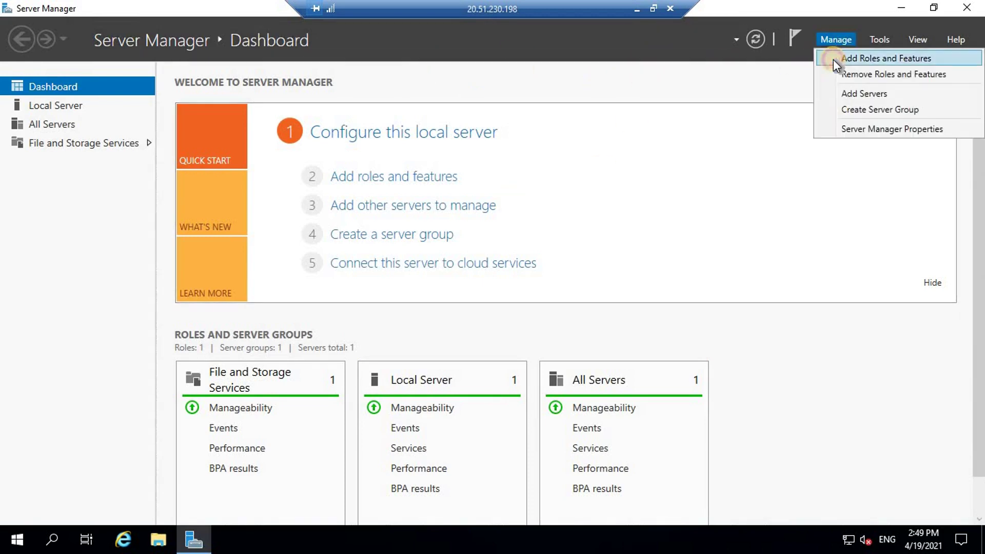
{"action": "left_click", "coordinate": [833, 60]}
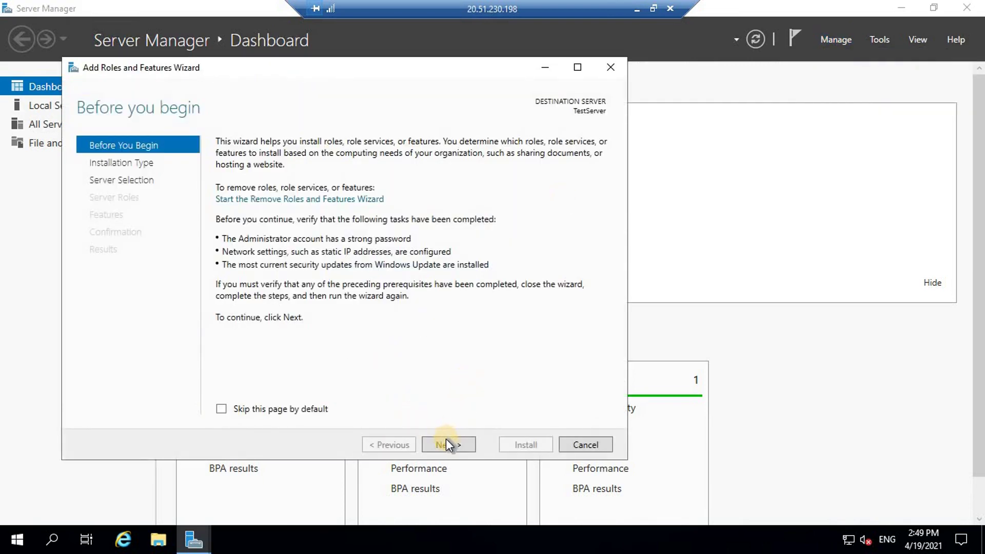
{"action": "left_click", "coordinate": [445, 445]}
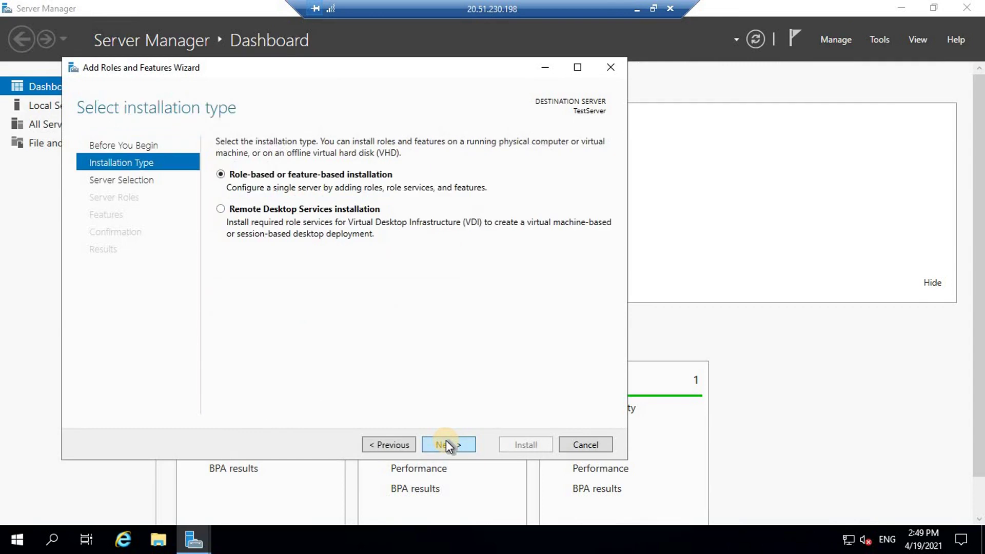
{"action": "left_click", "coordinate": [446, 443]}
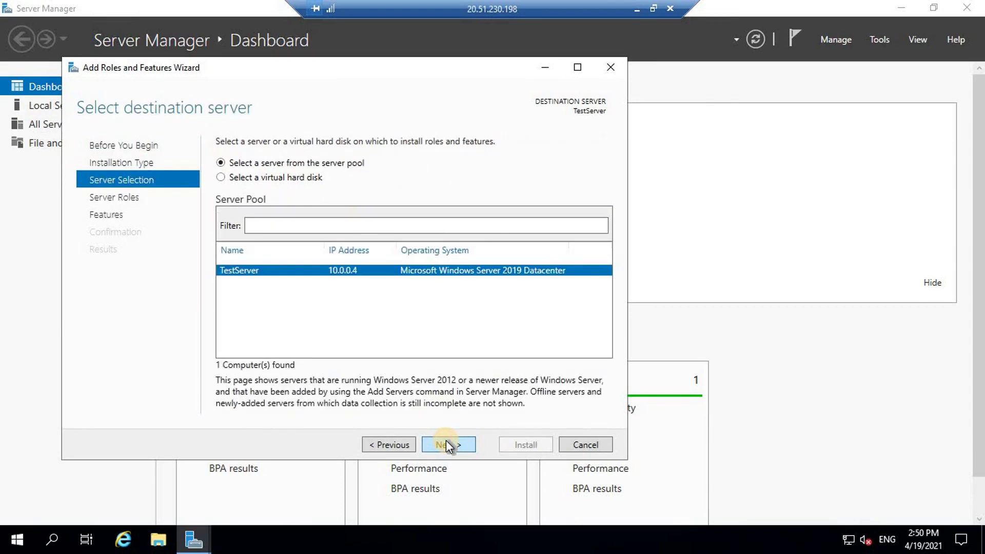
{"action": "left_click", "coordinate": [445, 444]}
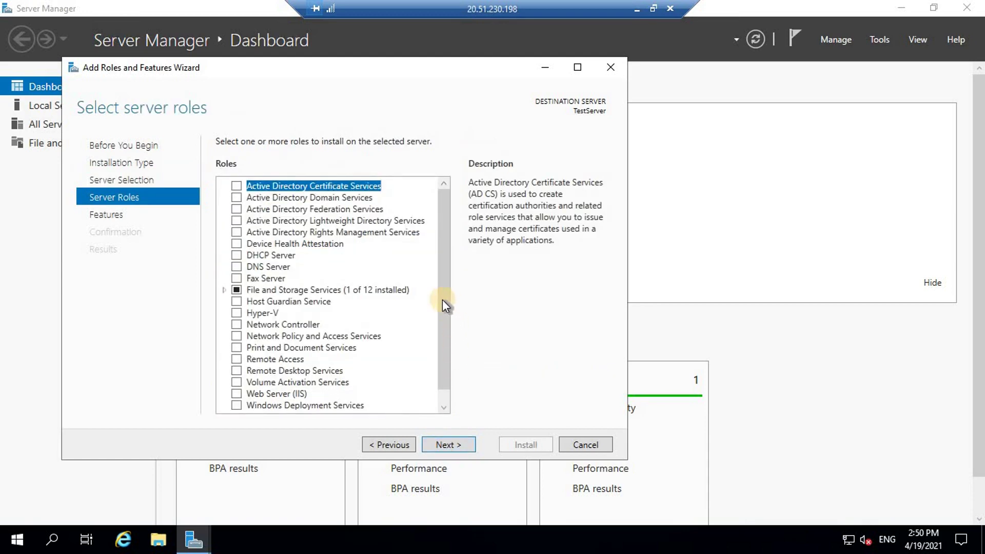
Select the Web Server (IIS) role for installation, including its required management tools.
{"action": "scroll", "coordinate": [437, 360], "scroll_direction": "down", "scroll_amount": 1}
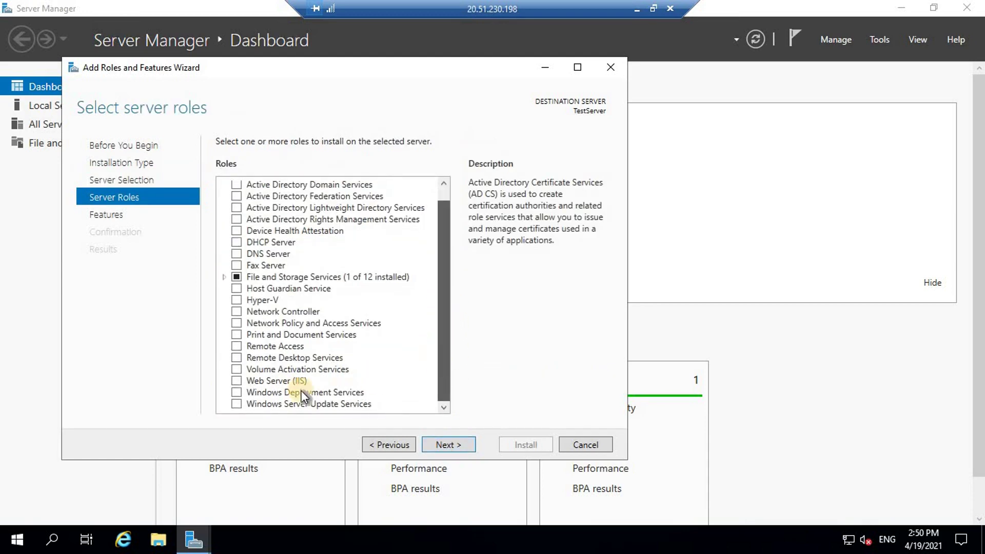
{"action": "left_click", "coordinate": [237, 381]}
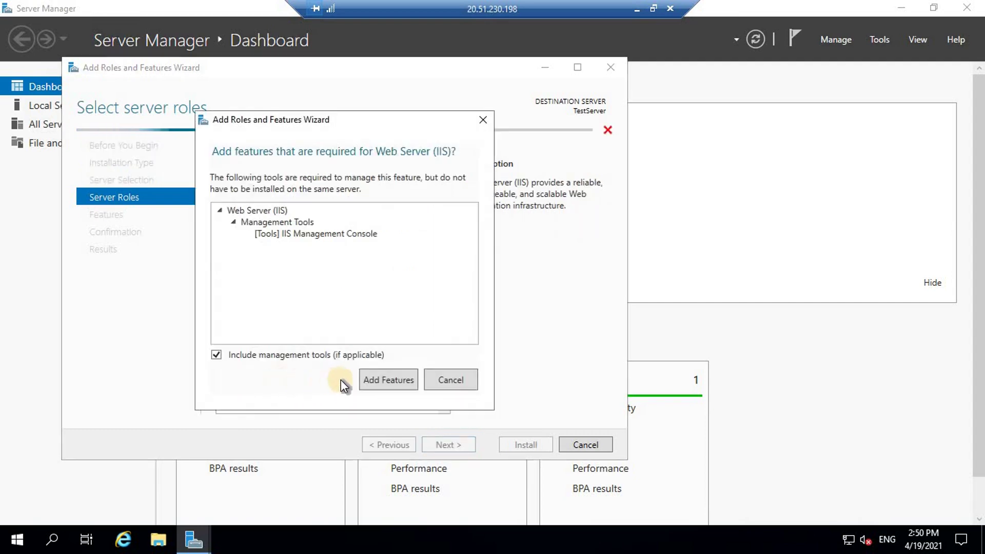
{"action": "left_click", "coordinate": [375, 380]}
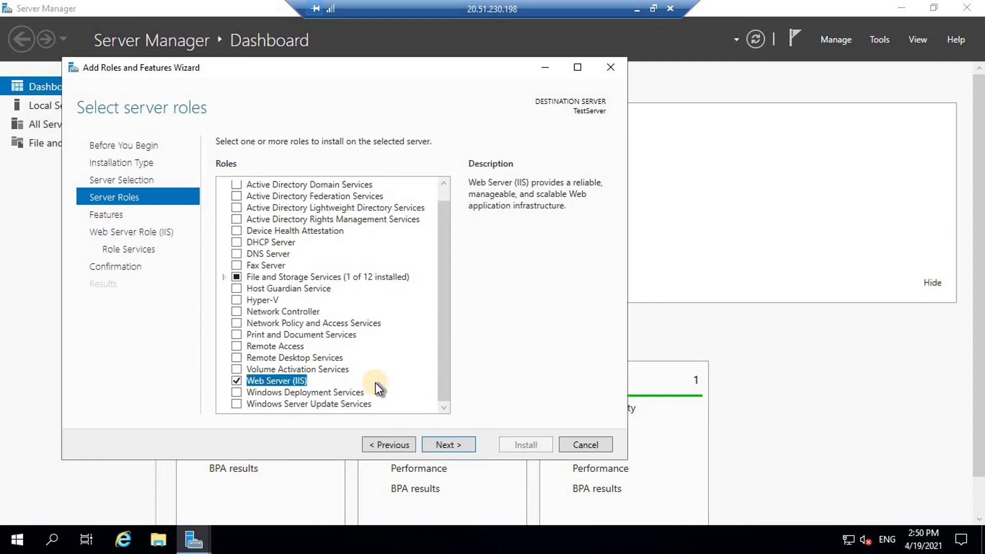
{"action": "left_click", "coordinate": [442, 444]}
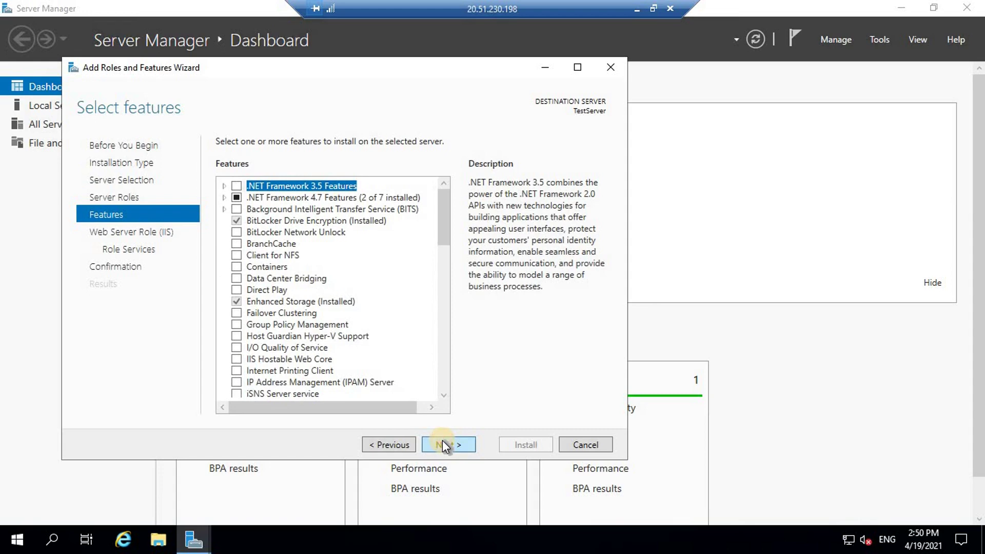
Install the Web Server role with the default features and role services, and close the wizard.
{"action": "left_click", "coordinate": [443, 443]}
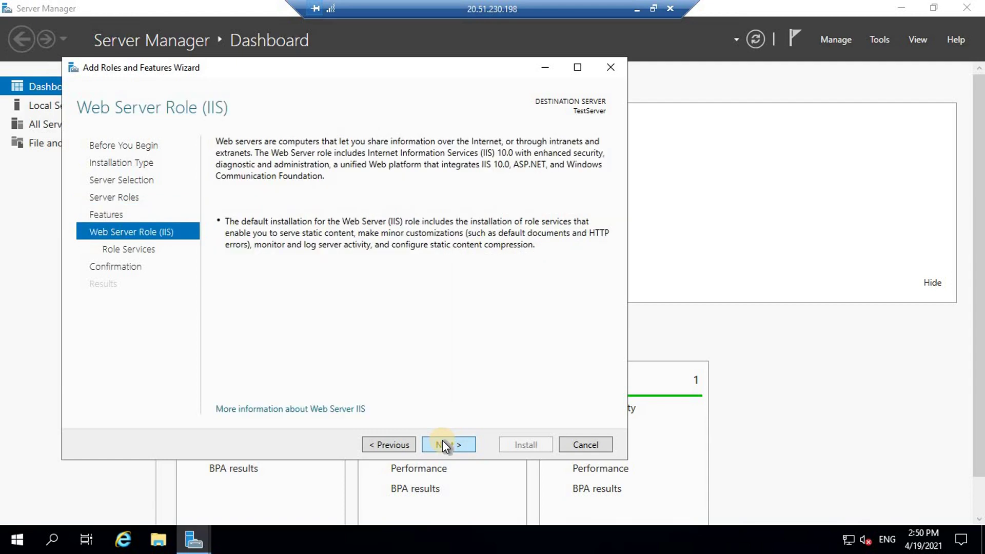
{"action": "left_click", "coordinate": [442, 444]}
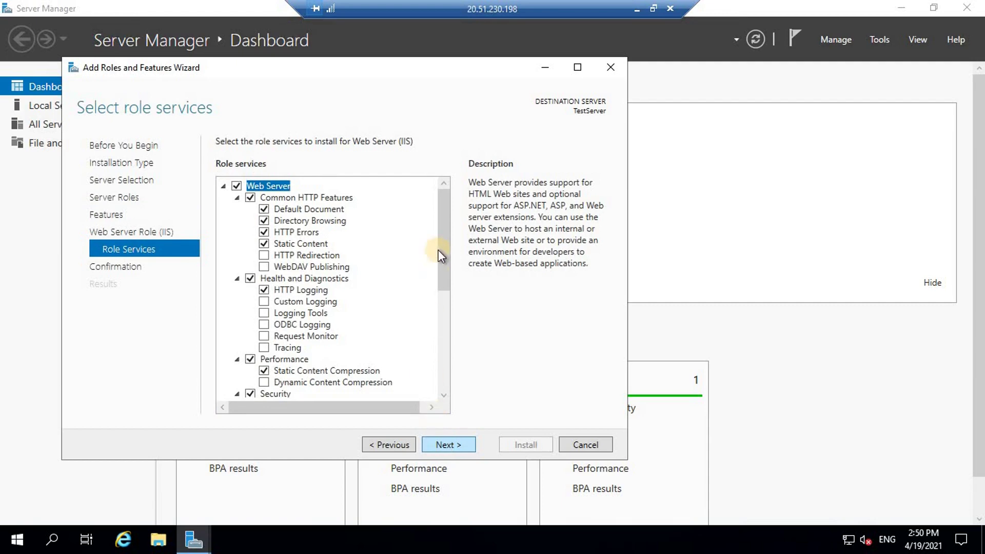
{"action": "left_click_drag", "start_coordinate": [441, 236], "coordinate": [435, 373]}
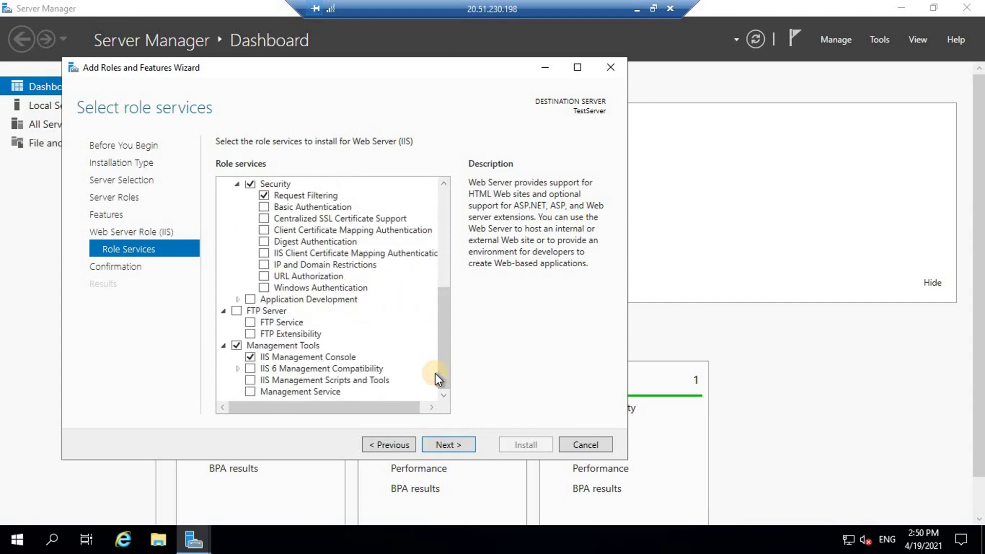
{"action": "left_click", "coordinate": [448, 445]}
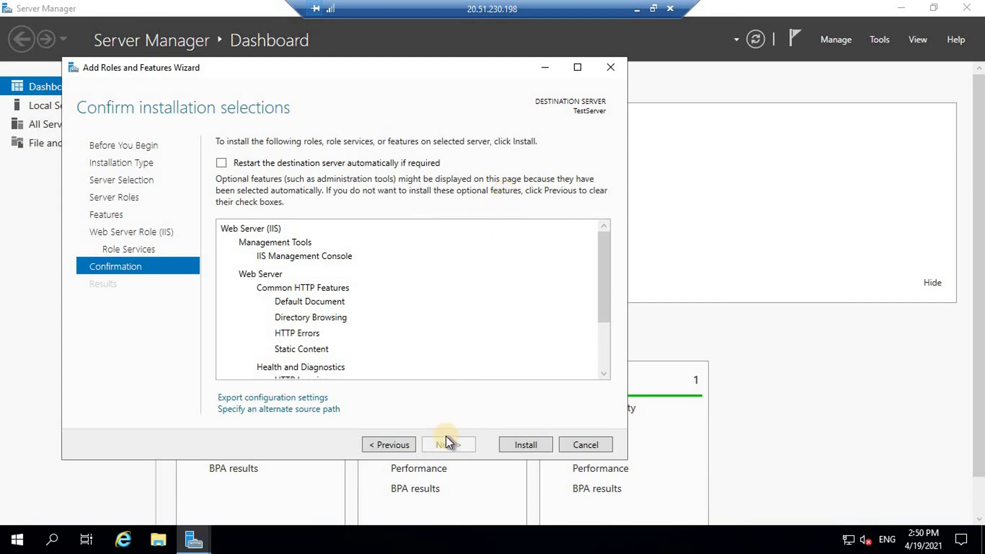
{"action": "left_click", "coordinate": [512, 445]}
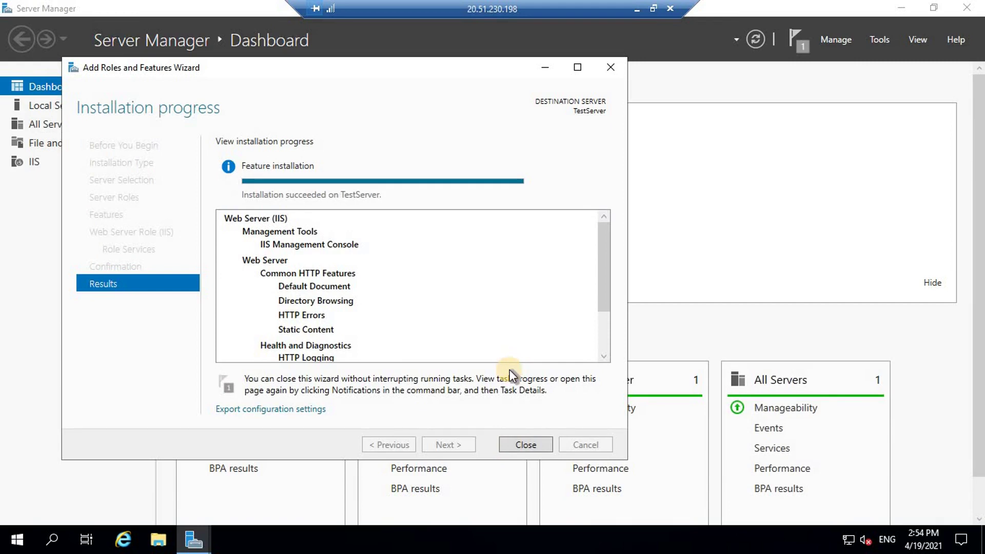
{"action": "left_click", "coordinate": [521, 447]}
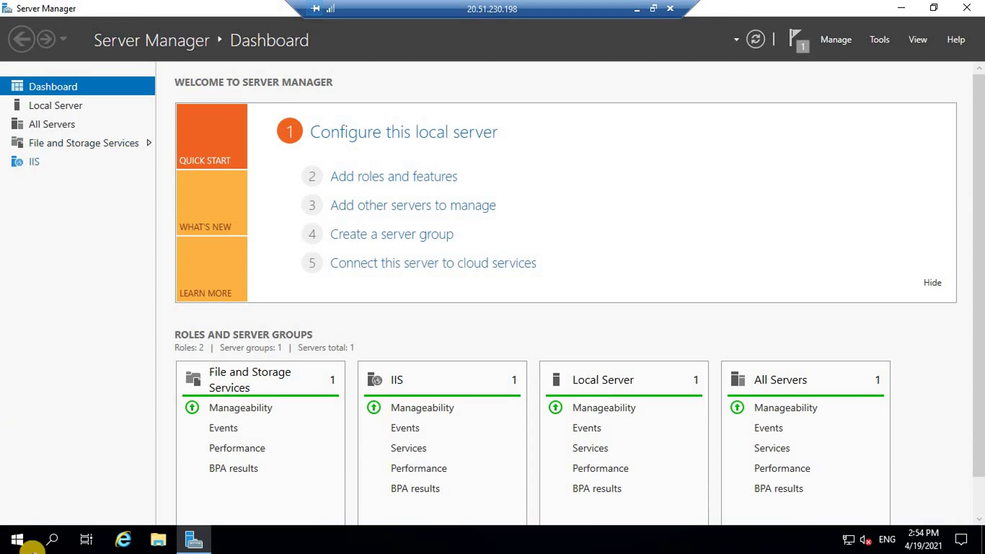
Search the remote server for "iis", open Internet Information Services (IIS) Manager and maximize its window.
{"action": "left_click", "coordinate": [30, 547]}
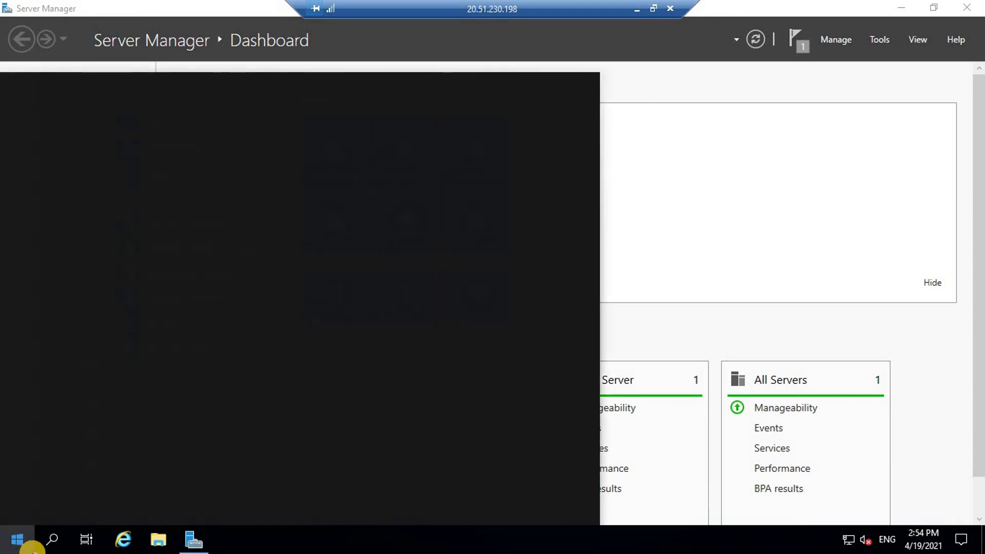
{"action": "type", "text": "iis"}
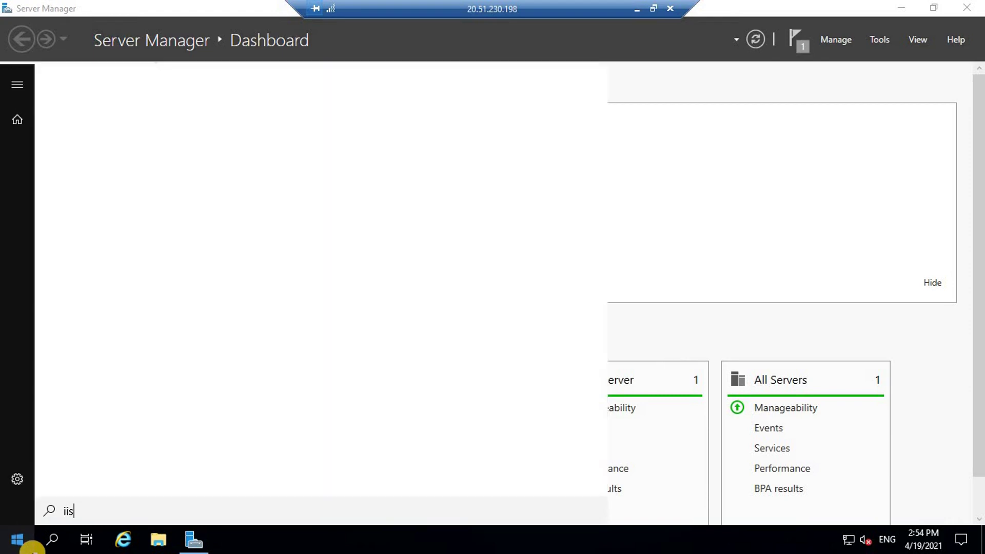
{"action": "key", "text": "Return"}
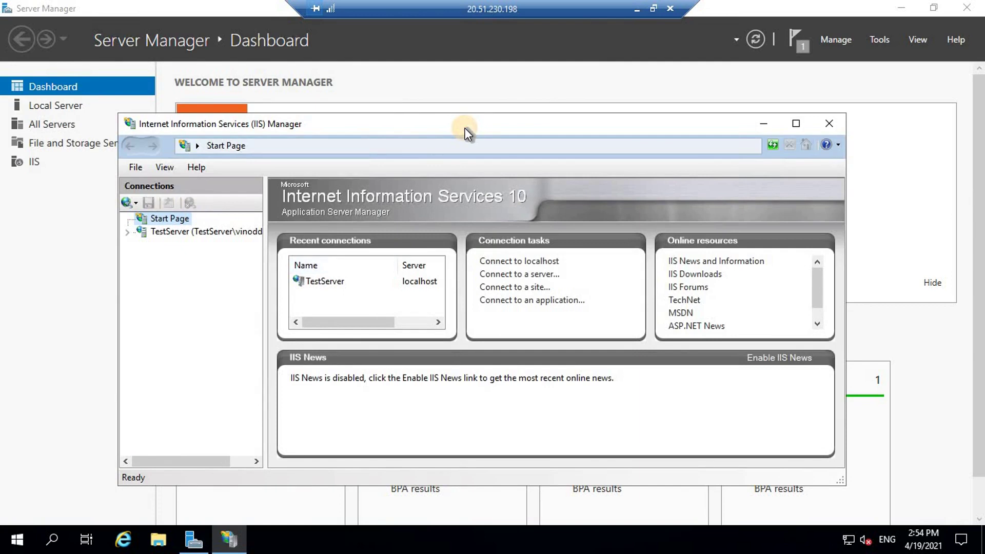
{"action": "double_click", "coordinate": [464, 127]}
Examine the application pools and the list of sites on TestServer.
{"action": "left_click", "coordinate": [10, 118]}
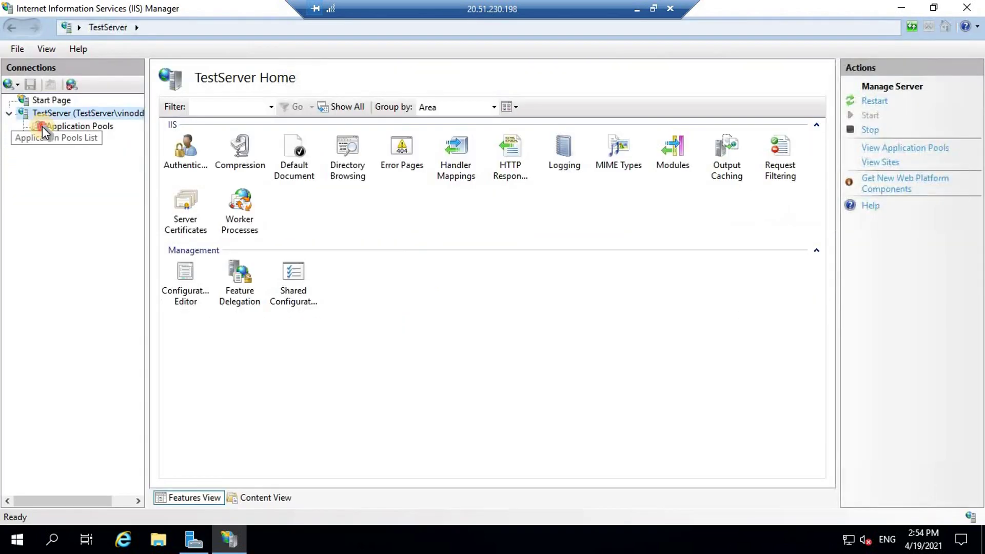
{"action": "left_click", "coordinate": [42, 126]}
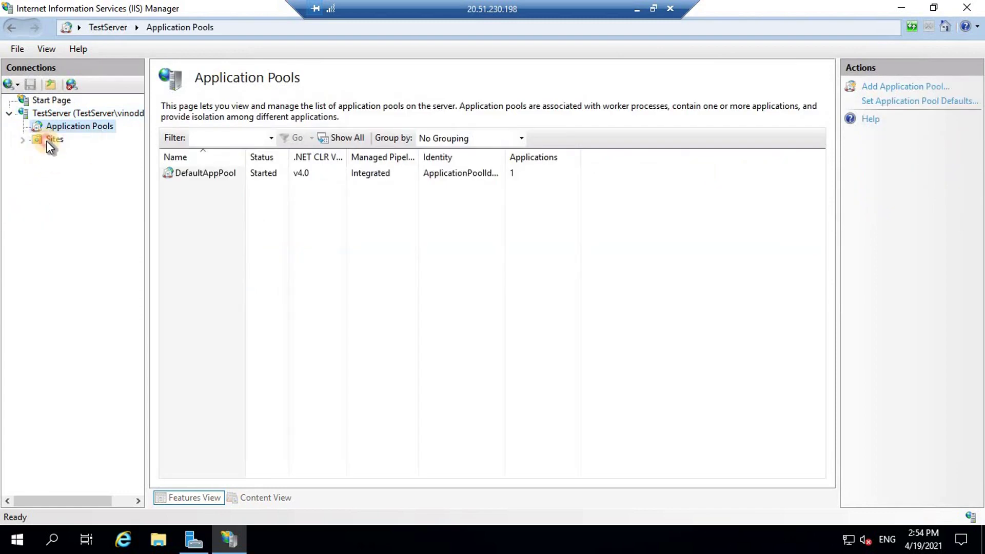
{"action": "left_click", "coordinate": [46, 140]}
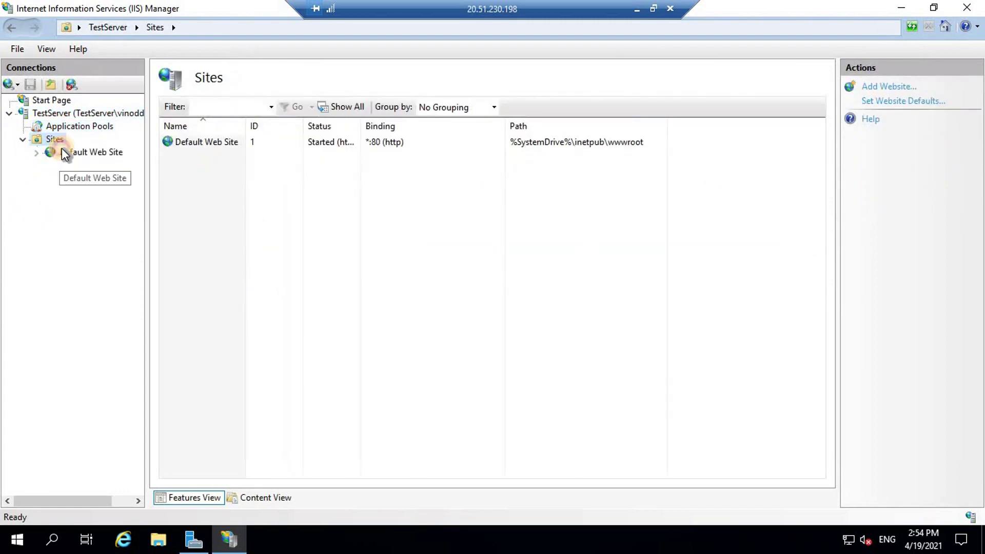
Browse the Default Web Site over port 80, accepting Internet Explorer's recommended settings, and view the local site's page maximized.
{"action": "left_click", "coordinate": [62, 150]}
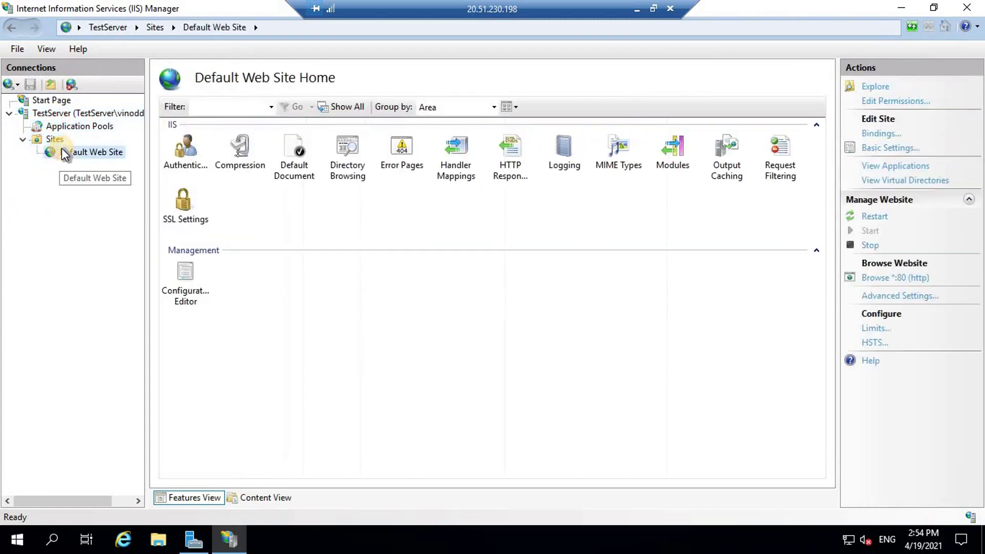
{"action": "left_click", "coordinate": [888, 284]}
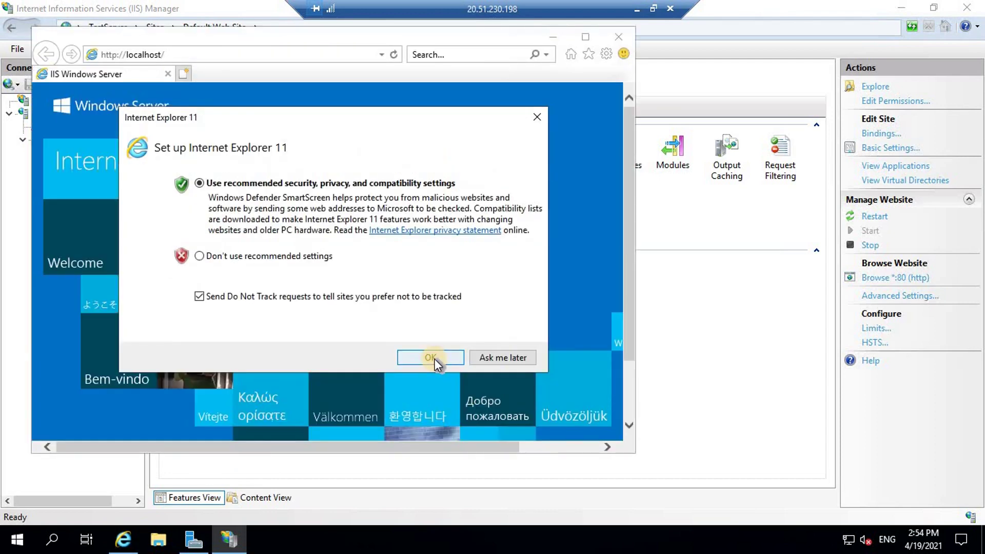
{"action": "left_click", "coordinate": [431, 358]}
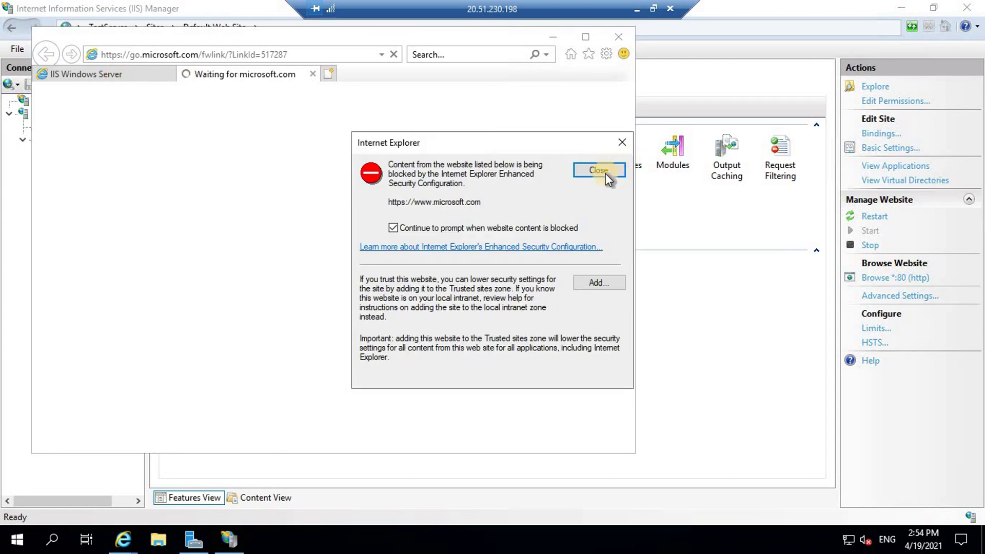
{"action": "left_click", "coordinate": [605, 173]}
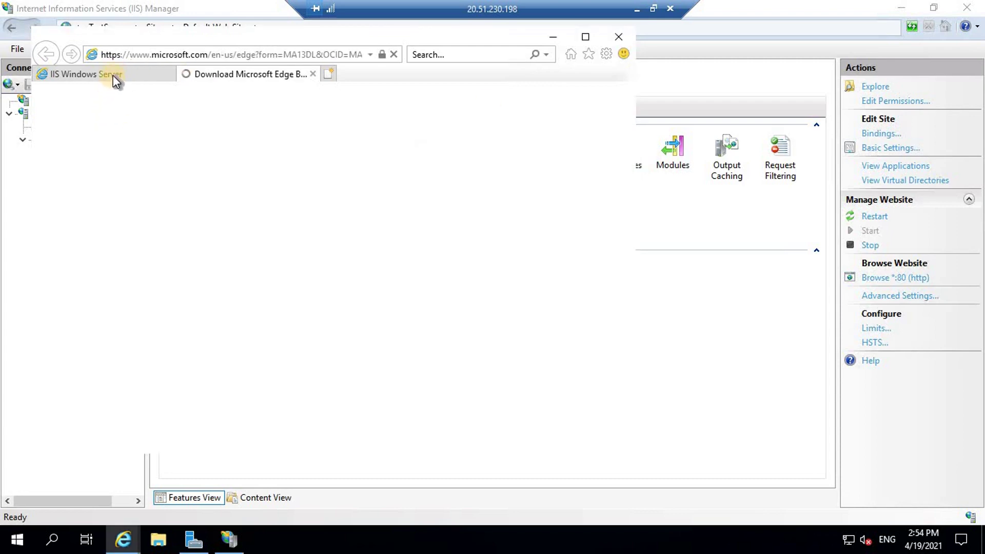
{"action": "left_click", "coordinate": [113, 75]}
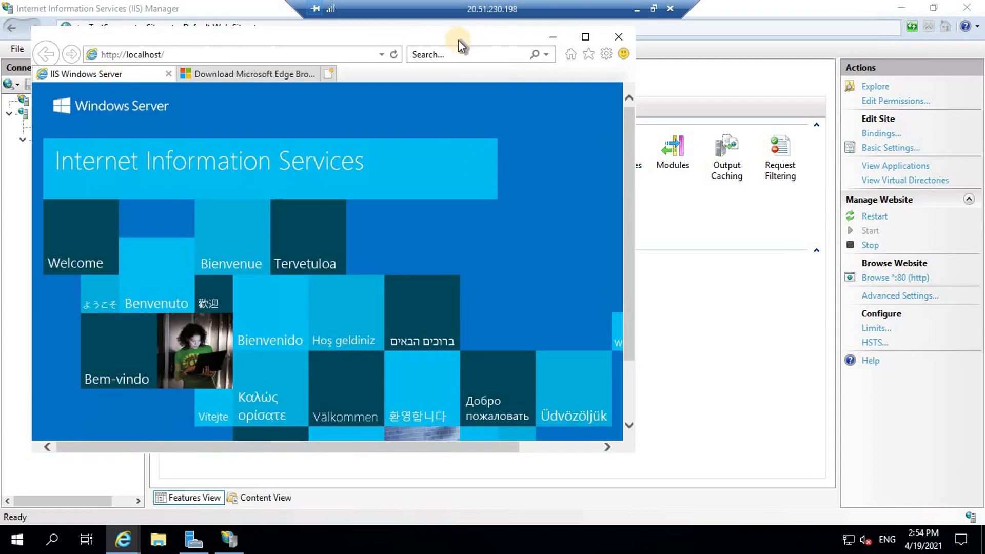
{"action": "double_click", "coordinate": [272, 36]}
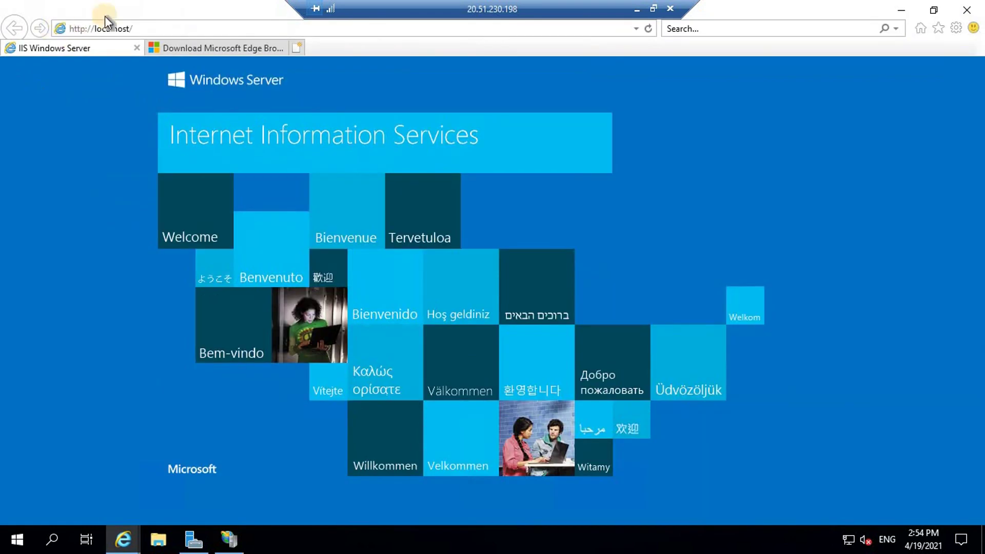
Switch back to the Azure portal and open the DNS name configuration of the TestServer virtual machine's public IP.
{"action": "left_click", "coordinate": [636, 9]}
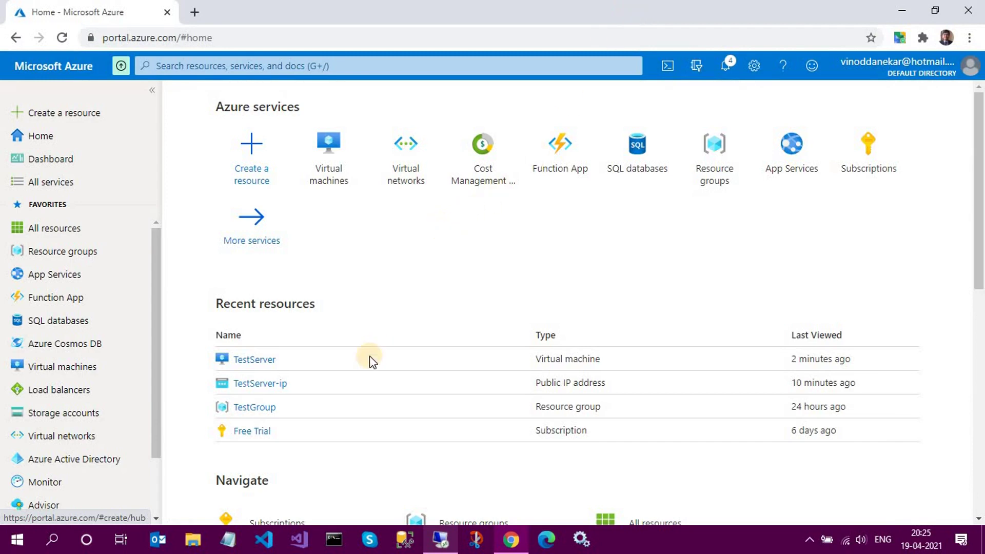
{"action": "left_click", "coordinate": [251, 362]}
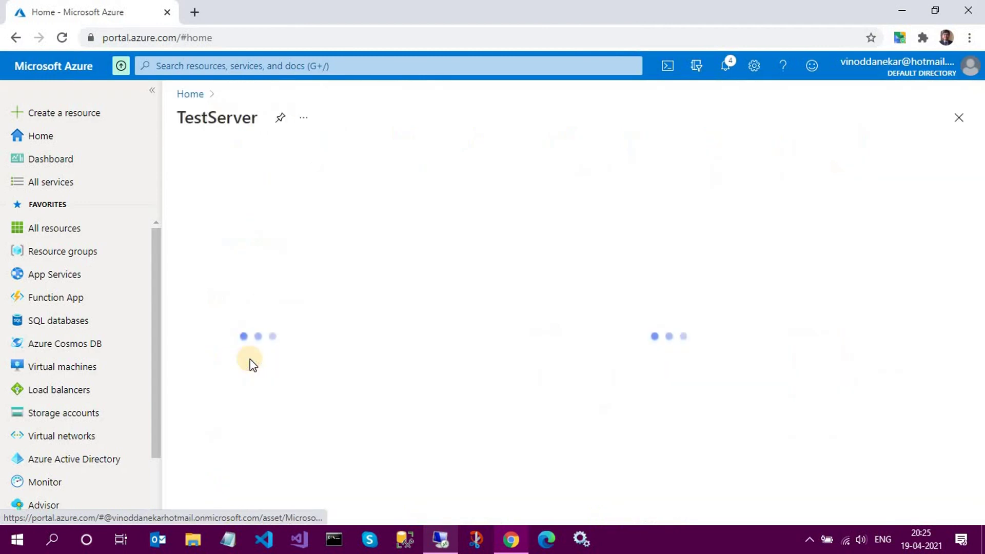
{"action": "left_click_drag", "start_coordinate": [345, 260], "coordinate": [345, 194]}
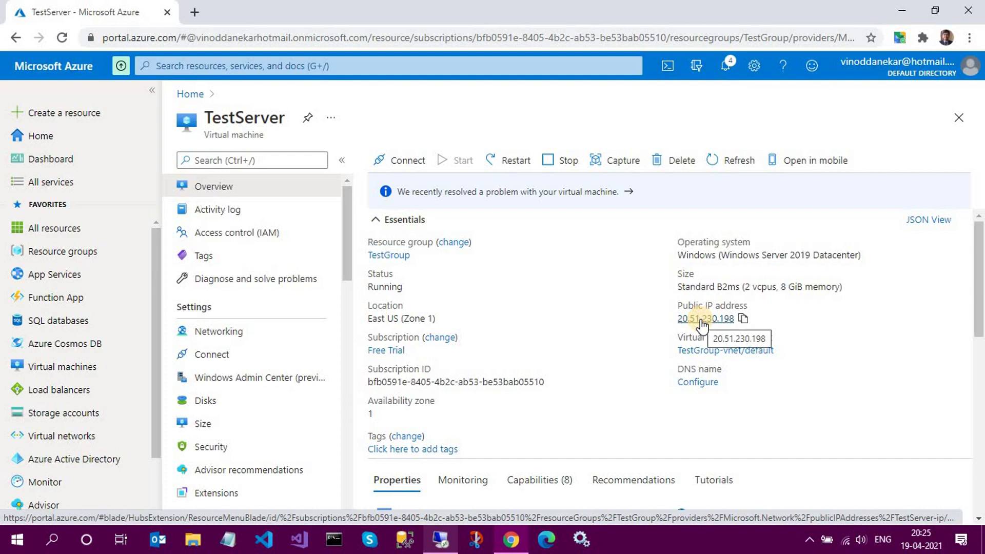
{"action": "left_click", "coordinate": [693, 382]}
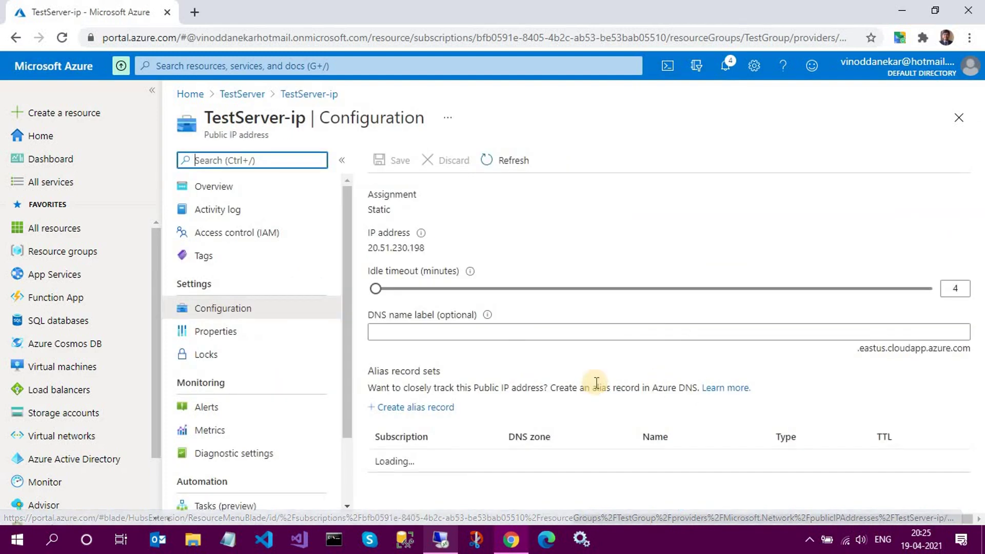
Set the DNS name label of TestServer-ip to "vintestvm" and save the configuration.
{"action": "left_click", "coordinate": [602, 220]}
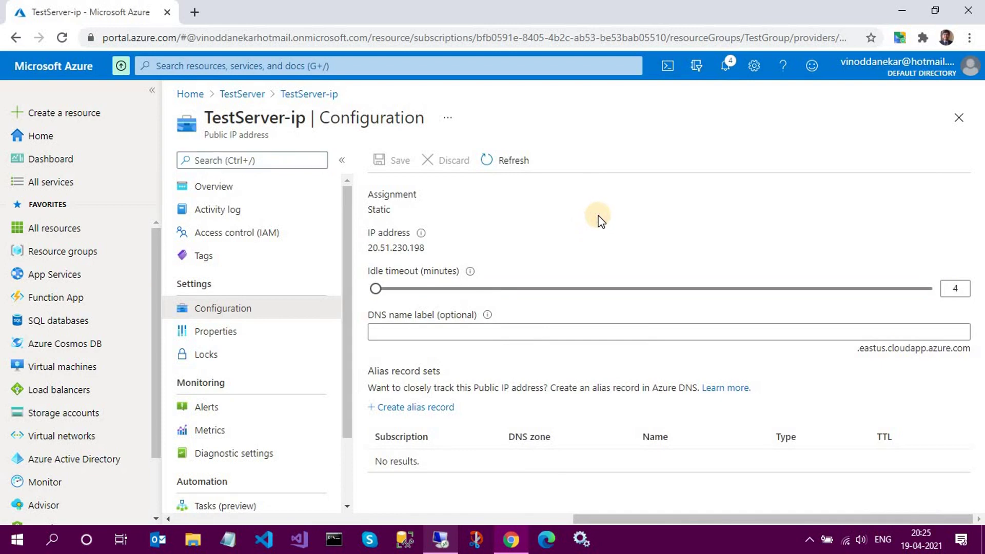
{"action": "left_click", "coordinate": [744, 336]}
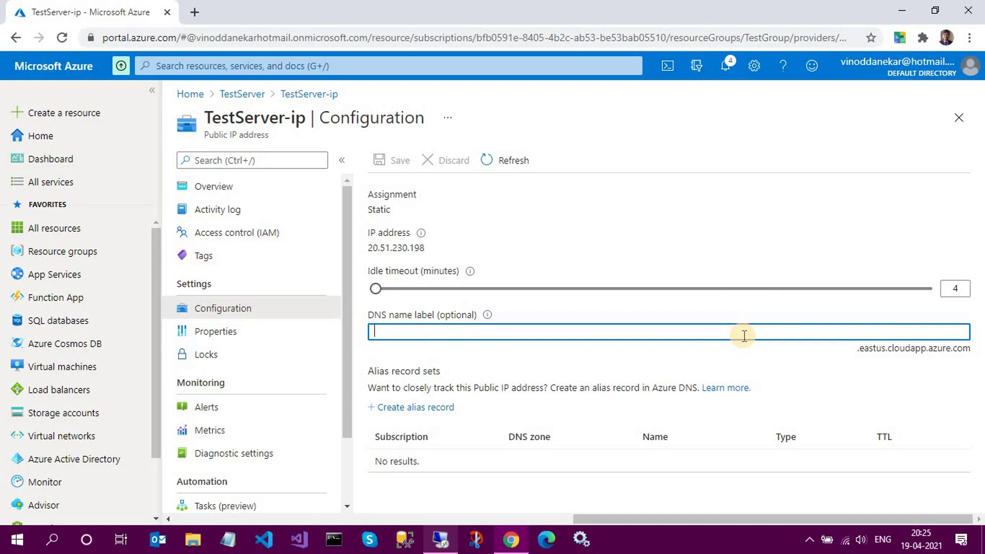
{"action": "type", "text": "vintest"}
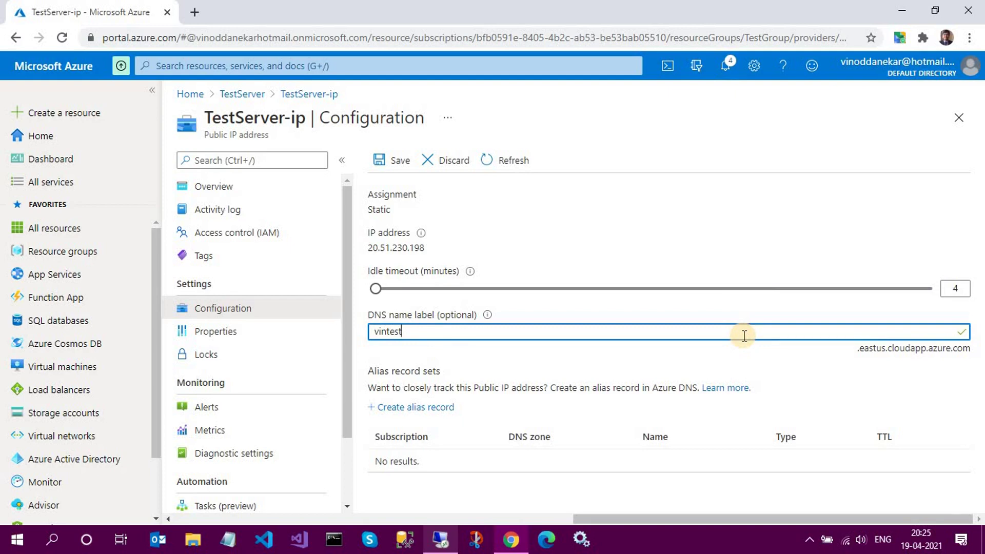
{"action": "type", "text": "vm"}
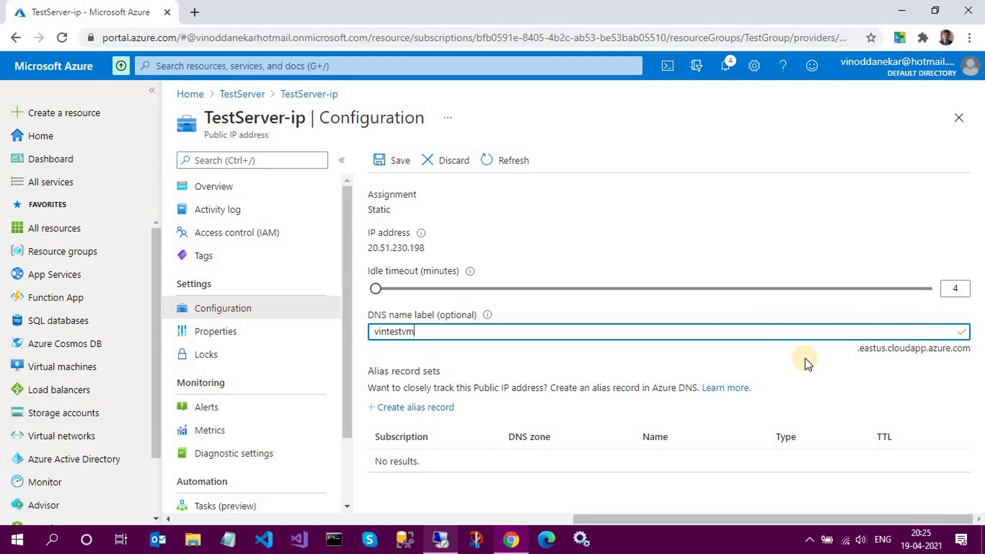
{"action": "left_click", "coordinate": [380, 163]}
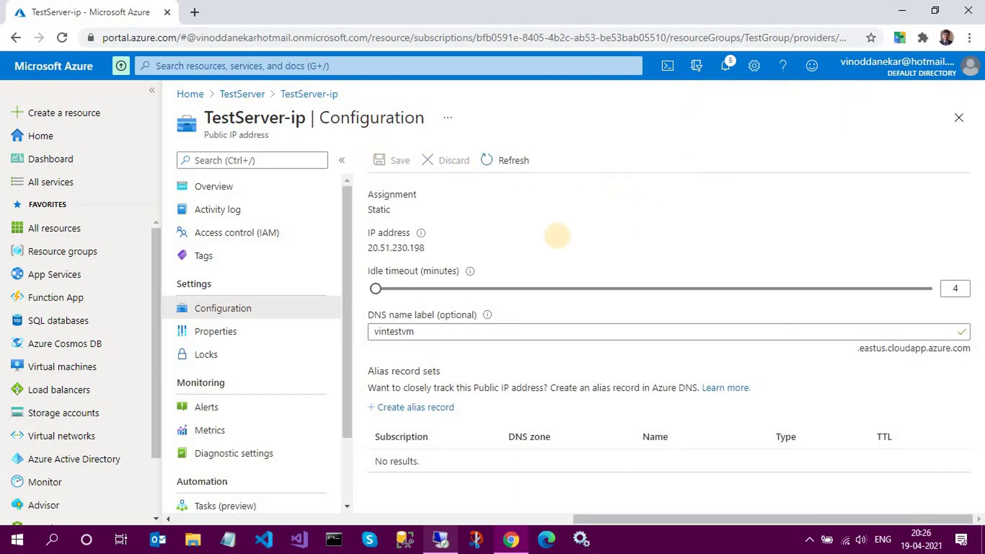
Copy the full DNS name from the TestServer-ip overview and load it in a new browser tab.
{"action": "left_click", "coordinate": [220, 189]}
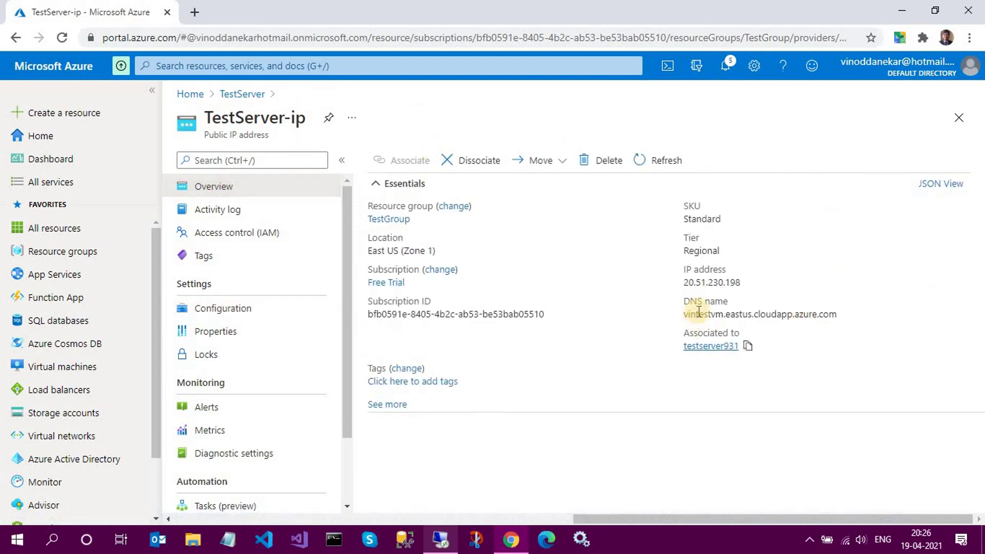
{"action": "left_click_drag", "start_coordinate": [685, 314], "coordinate": [827, 314]}
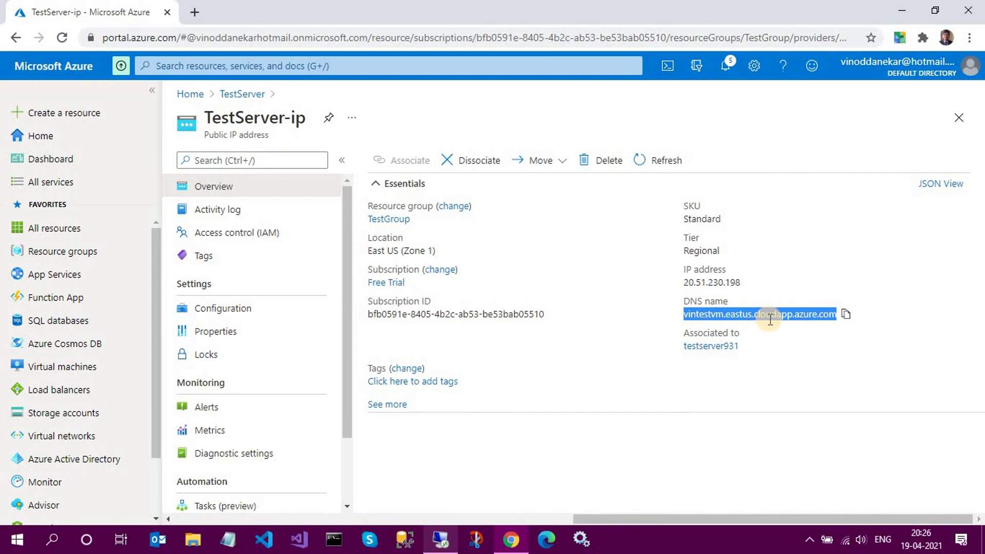
{"action": "left_click", "coordinate": [846, 314]}
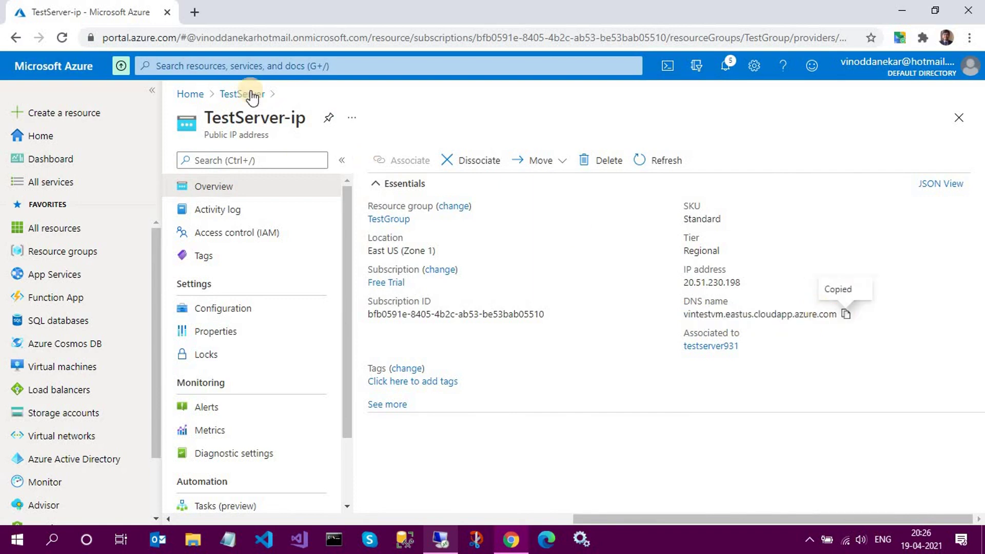
{"action": "left_click", "coordinate": [194, 11]}
{"action": "key", "text": "ctrl+v"}
{"action": "key", "text": "Return"}
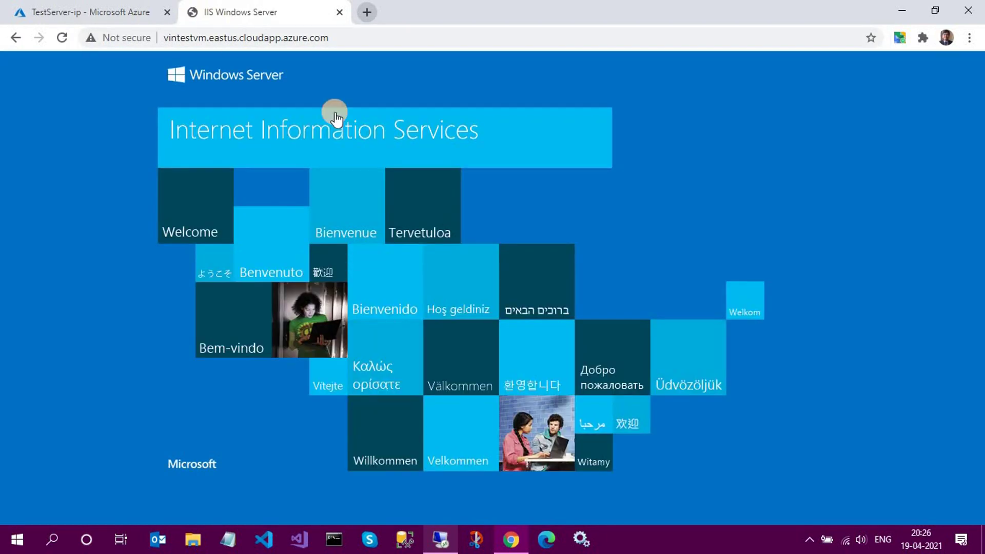
Switch to IIS Manager in the remote session and view the Default Web Site's home features.
{"action": "left_click", "coordinate": [431, 539]}
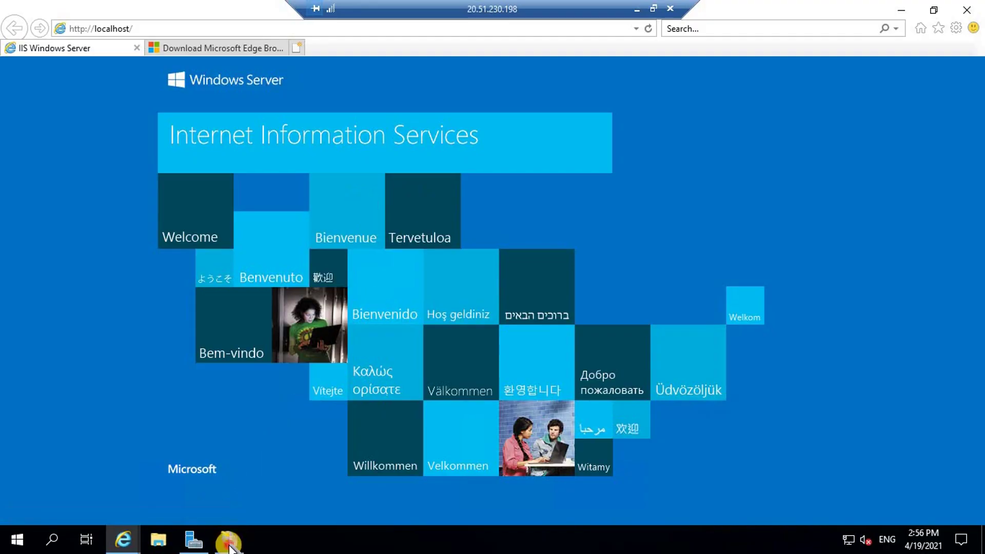
{"action": "left_click", "coordinate": [228, 541]}
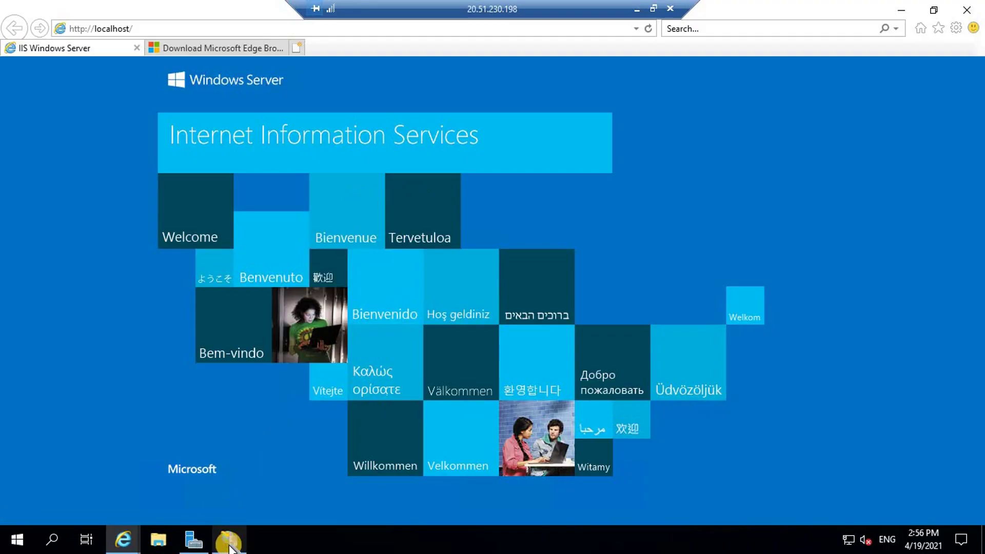
{"action": "left_click", "coordinate": [66, 153]}
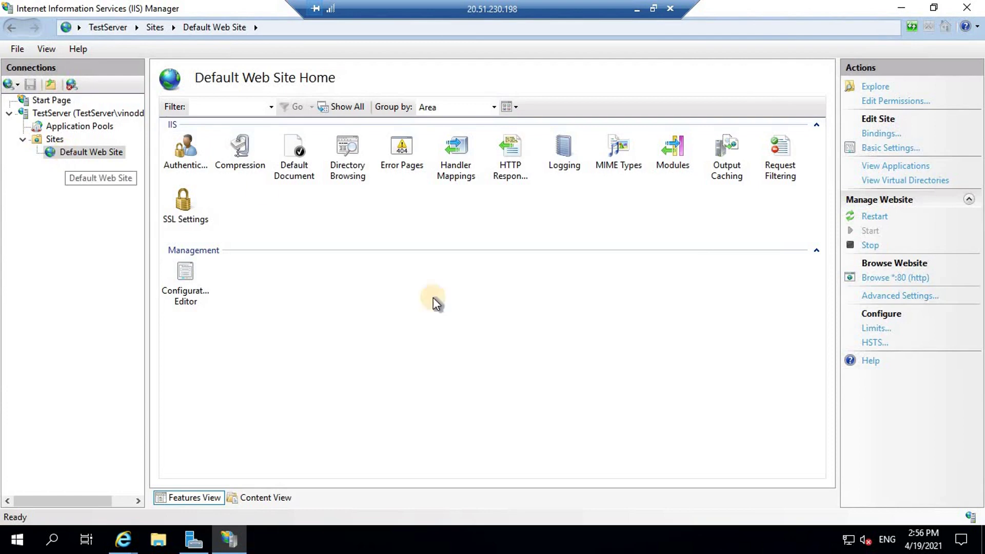
{"action": "left_click", "coordinate": [320, 368]}
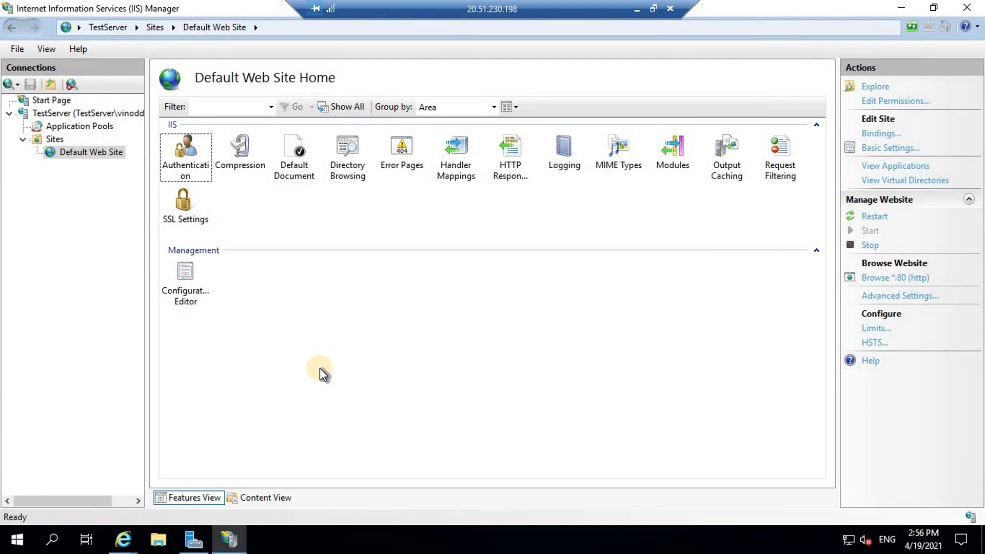
{"action": "left_click", "coordinate": [57, 306]}
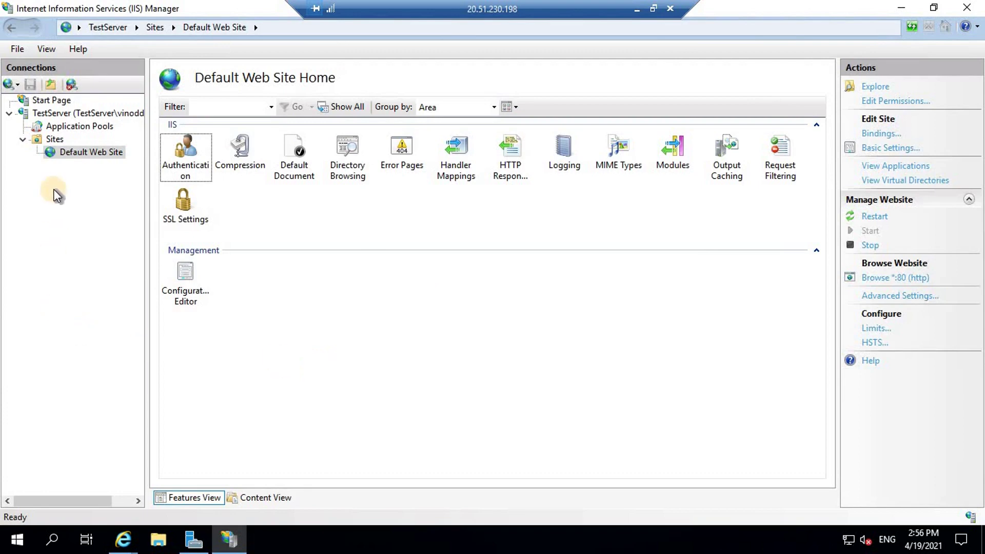
Open the Add Website dialog for Sites, look at its host name binding field, and cancel it.
{"action": "right_click", "coordinate": [41, 140]}
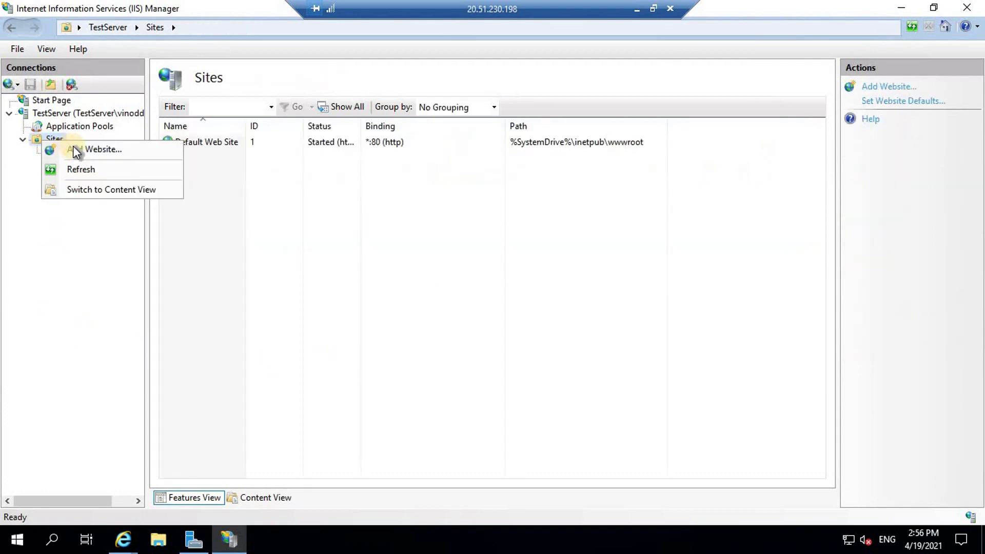
{"action": "left_click", "coordinate": [73, 149]}
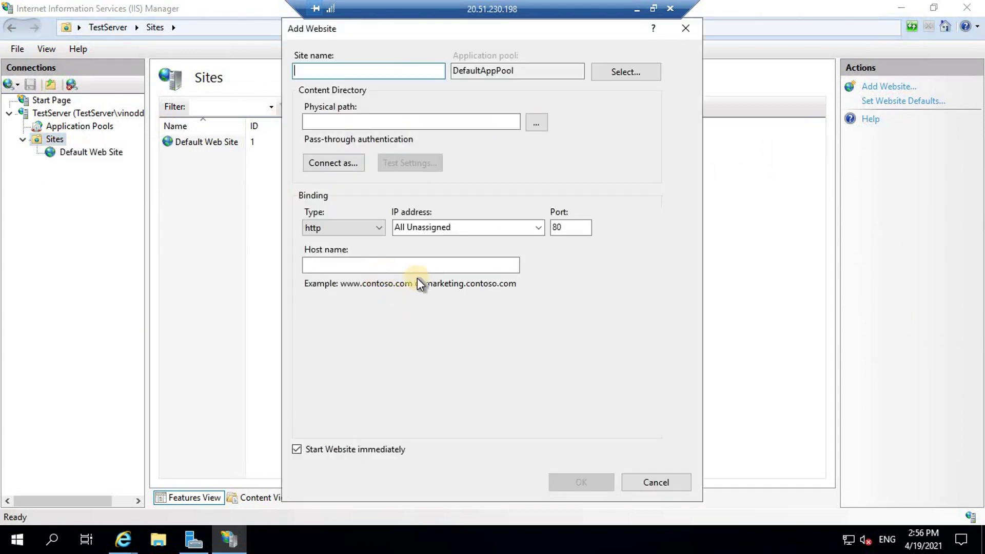
{"action": "left_click", "coordinate": [424, 272]}
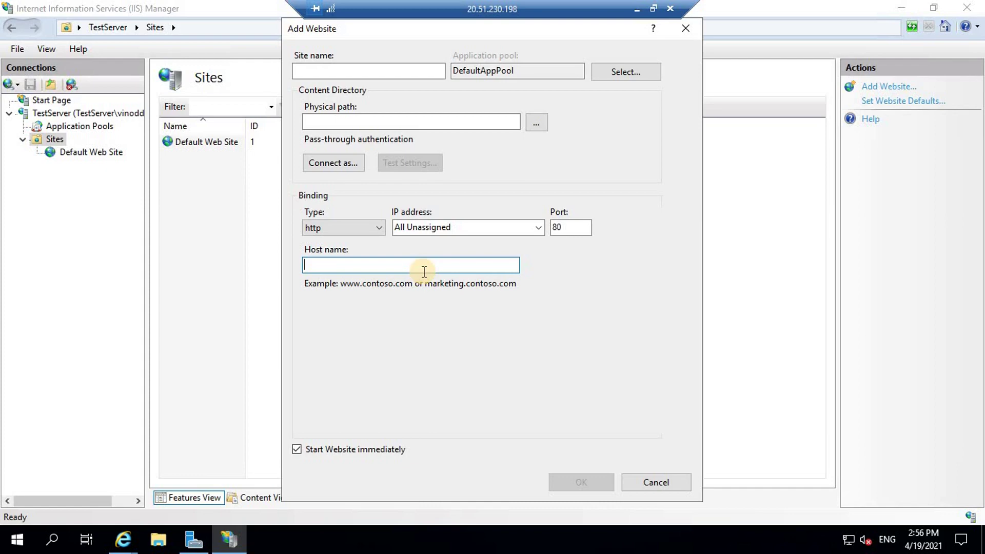
{"action": "left_click", "coordinate": [661, 486]}
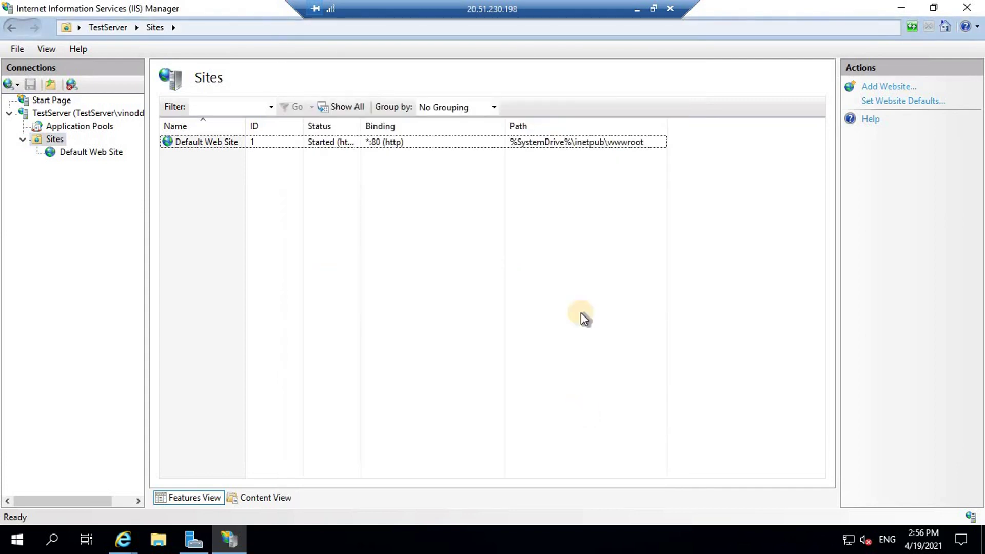
Minimize the remote session and return to the IIS page opened through the DNS name in Chrome.
{"action": "left_click", "coordinate": [637, 9]}
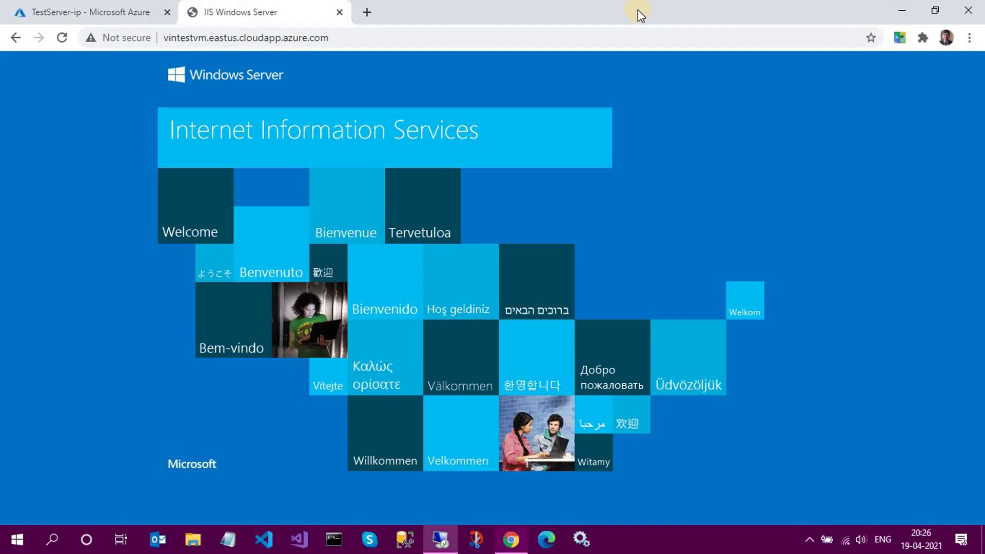
{"action": "right_click", "coordinate": [638, 9]}
{"action": "left_click", "coordinate": [586, 10]}
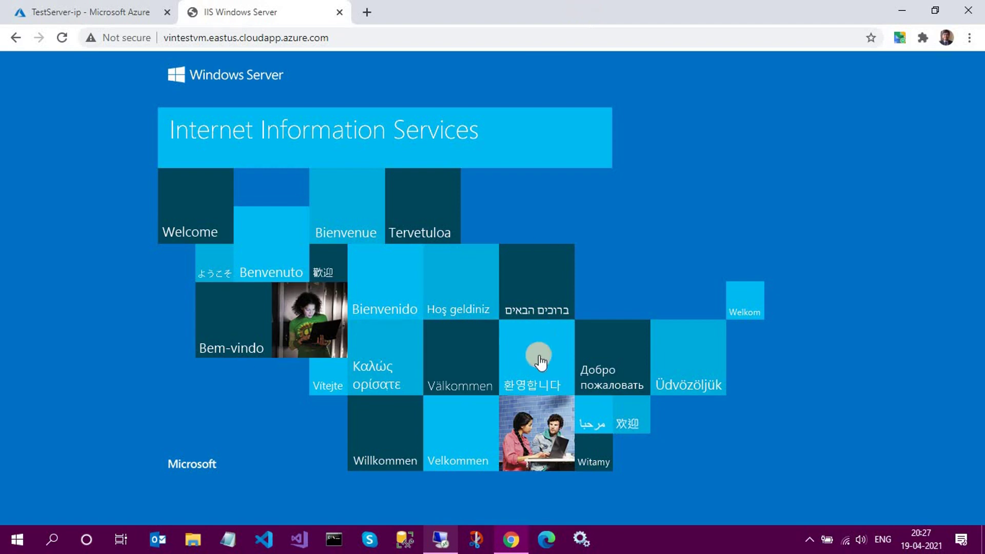
{"action": "left_click", "coordinate": [507, 546]}
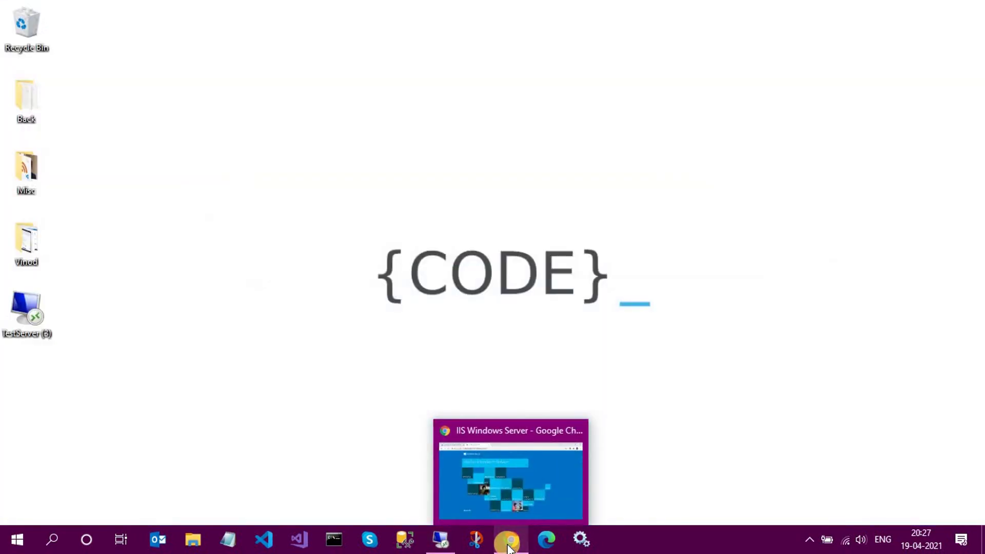
{"action": "left_click", "coordinate": [507, 543]}
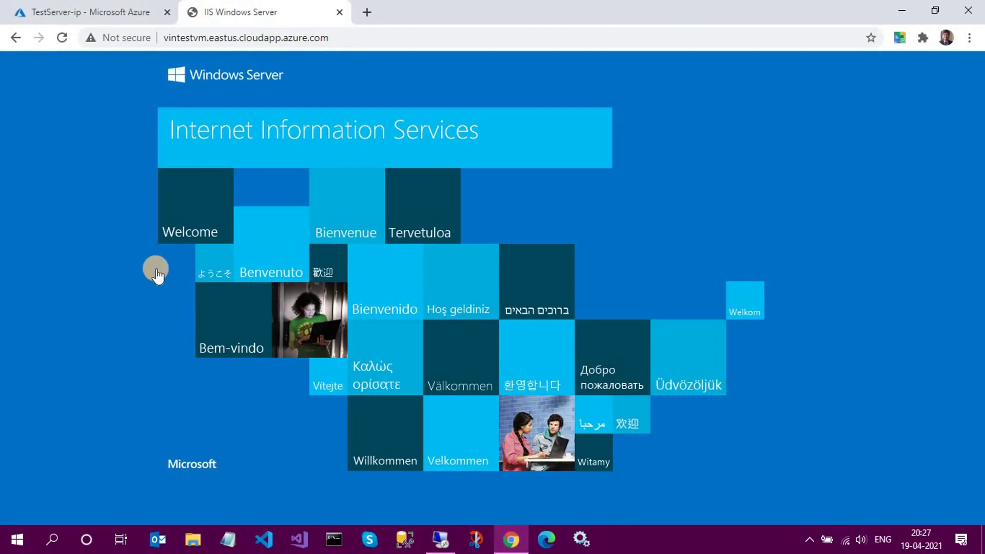
Return to the Azure portal and review the DNS name label in TestServer-ip's configuration alongside the public IIS page.
{"action": "left_click", "coordinate": [56, 15]}
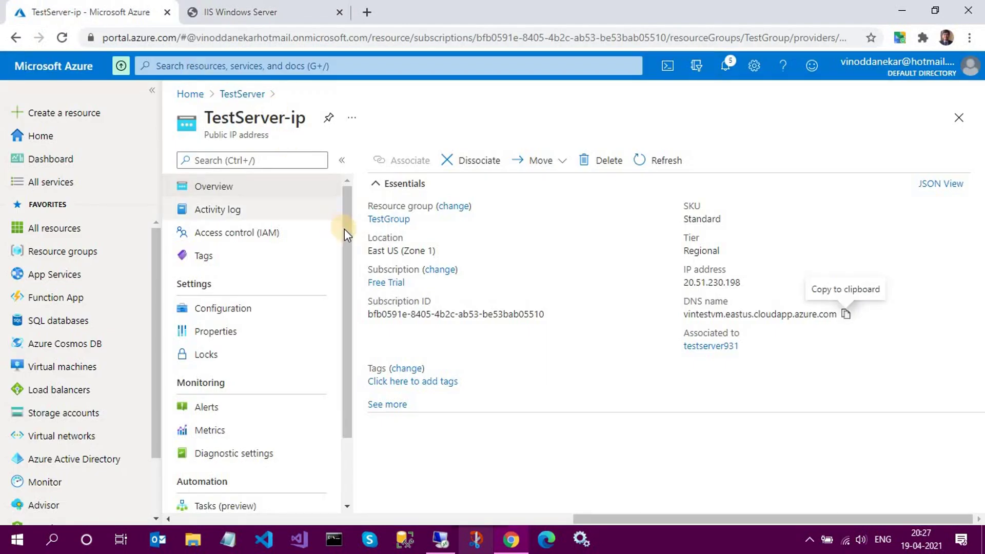
{"action": "scroll", "coordinate": [349, 315], "scroll_direction": "down", "scroll_amount": 2}
{"action": "left_click", "coordinate": [358, 196]}
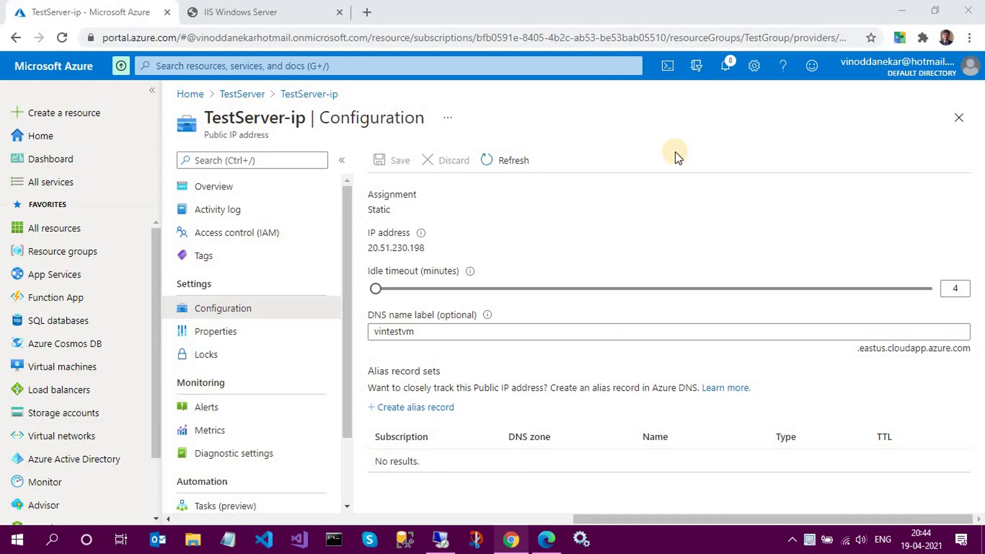
{"action": "left_click", "coordinate": [281, 4]}
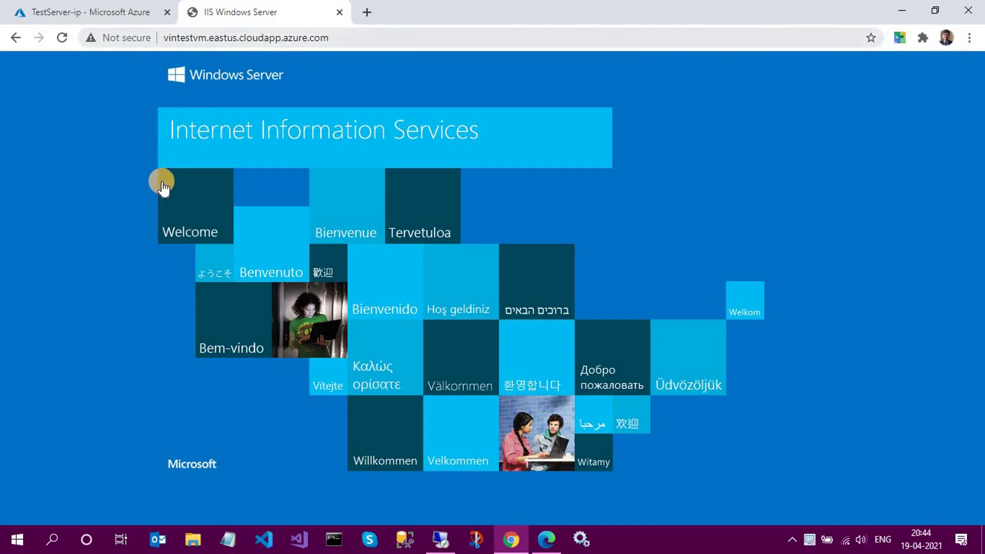
{"action": "left_click", "coordinate": [108, 6]}
{"action": "left_click", "coordinate": [258, 311]}
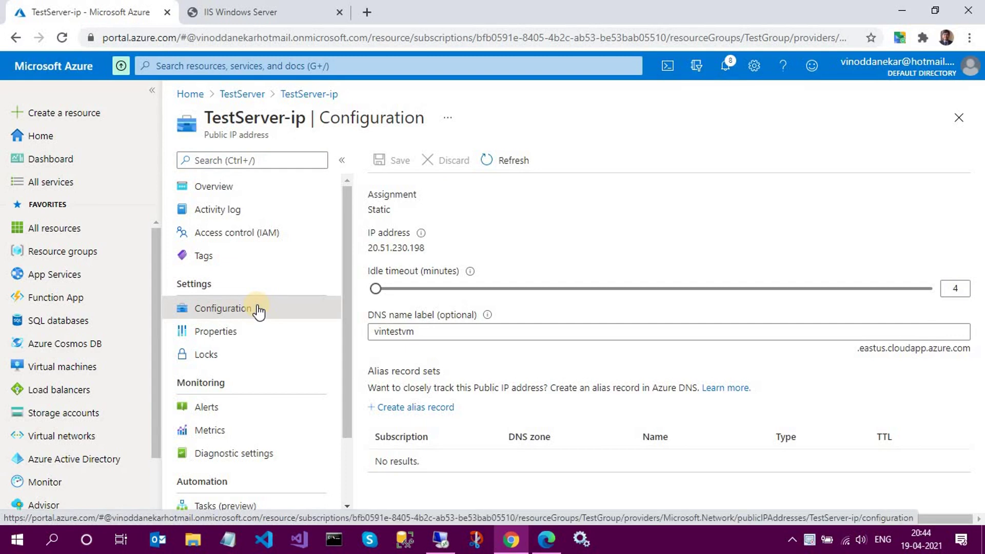
Go to the TestServer virtual machine's networking settings and open the Port_80 inbound port rule.
{"action": "left_click", "coordinate": [252, 97]}
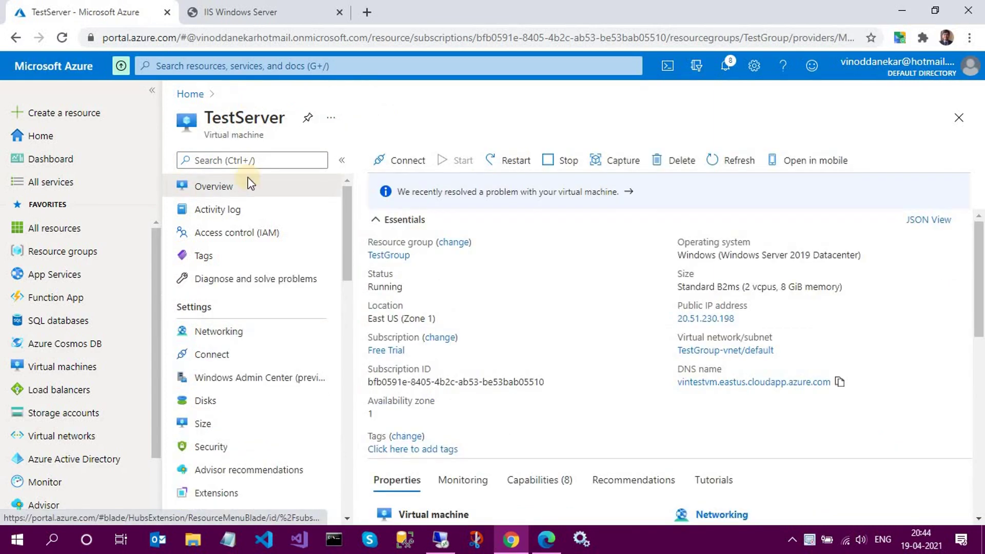
{"action": "left_click", "coordinate": [262, 336]}
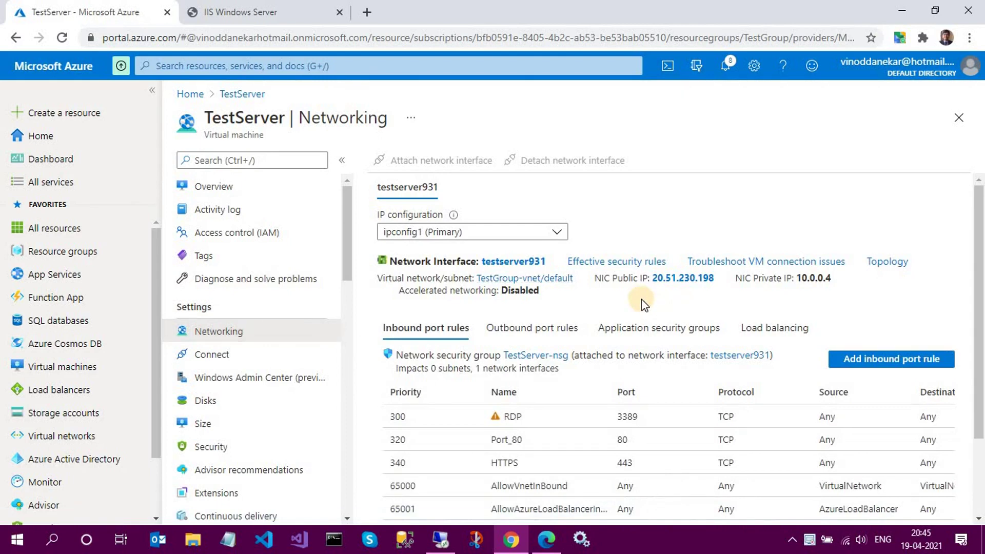
{"action": "scroll", "coordinate": [641, 300], "scroll_direction": "down", "scroll_amount": 2}
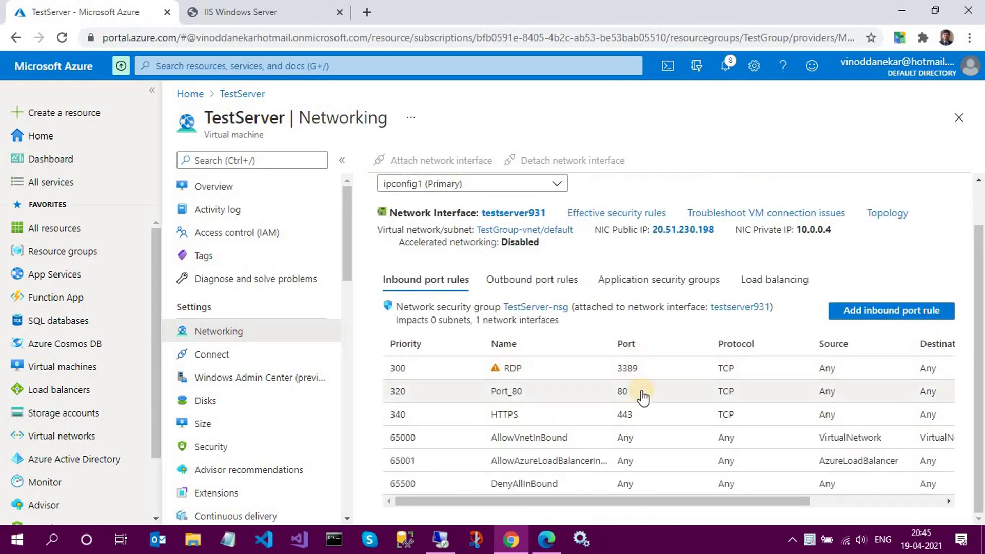
{"action": "left_click", "coordinate": [641, 391]}
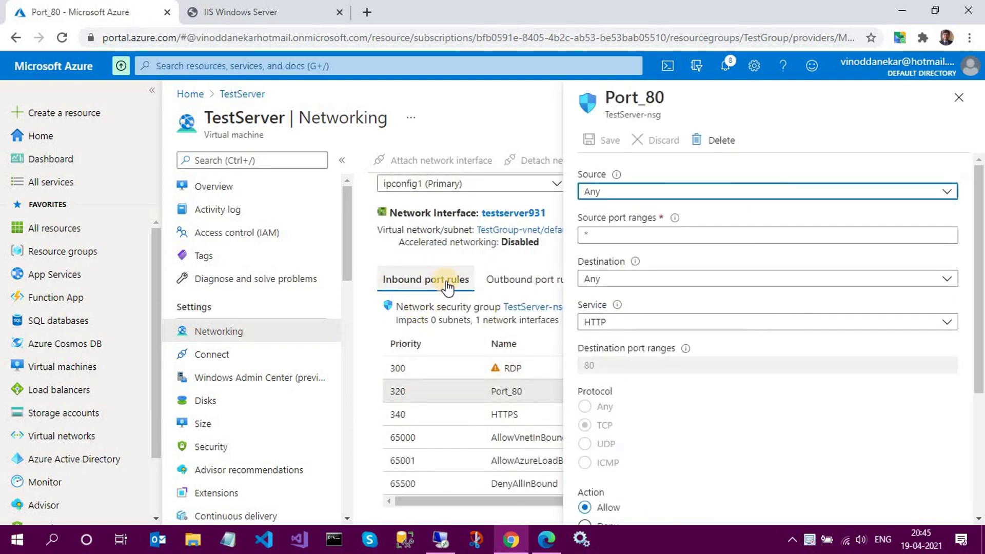
Review the Port_80 rule's source, destination, service options, protocol, action and priority, and close the rule.
{"action": "left_click", "coordinate": [775, 178]}
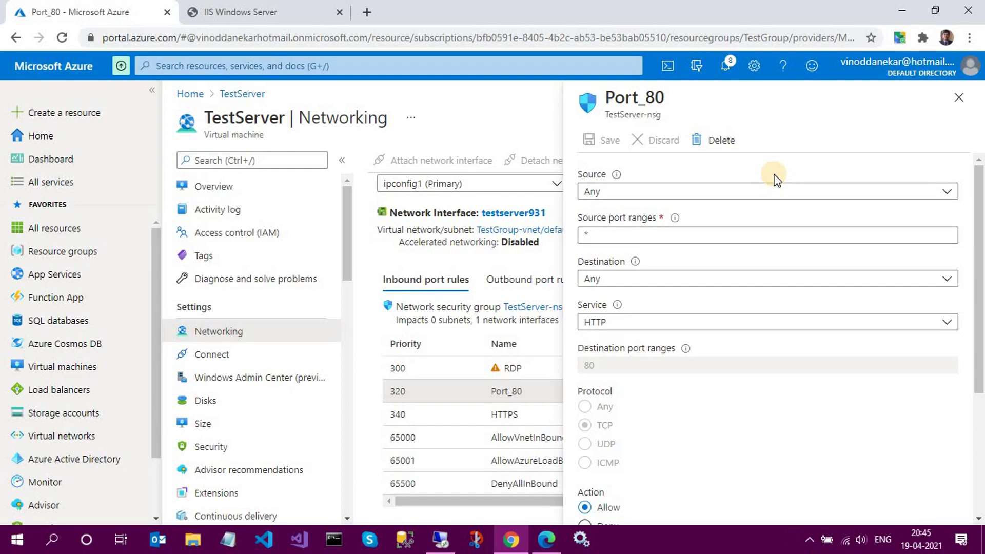
{"action": "scroll", "coordinate": [774, 176], "scroll_direction": "down", "scroll_amount": 4}
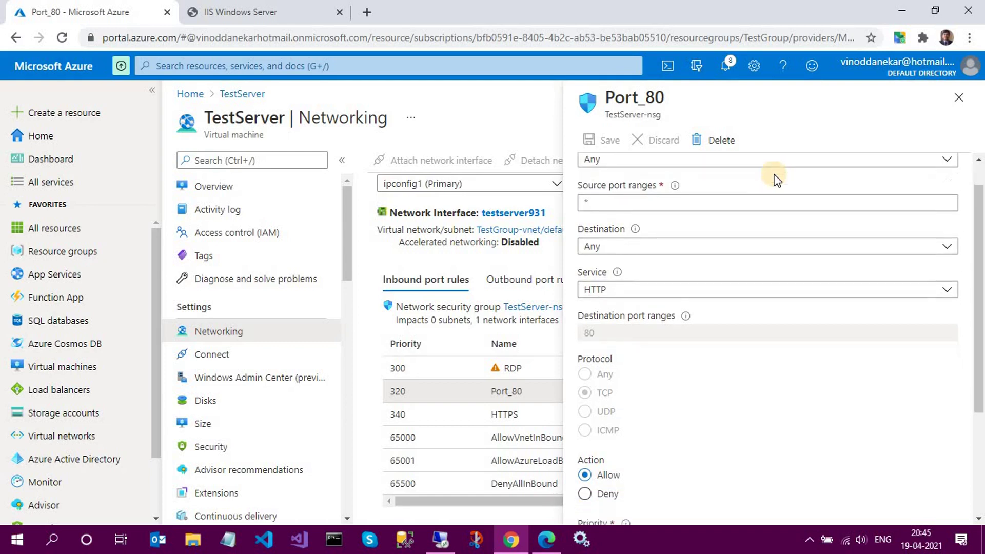
{"action": "scroll", "coordinate": [773, 176], "scroll_direction": "up", "scroll_amount": 4}
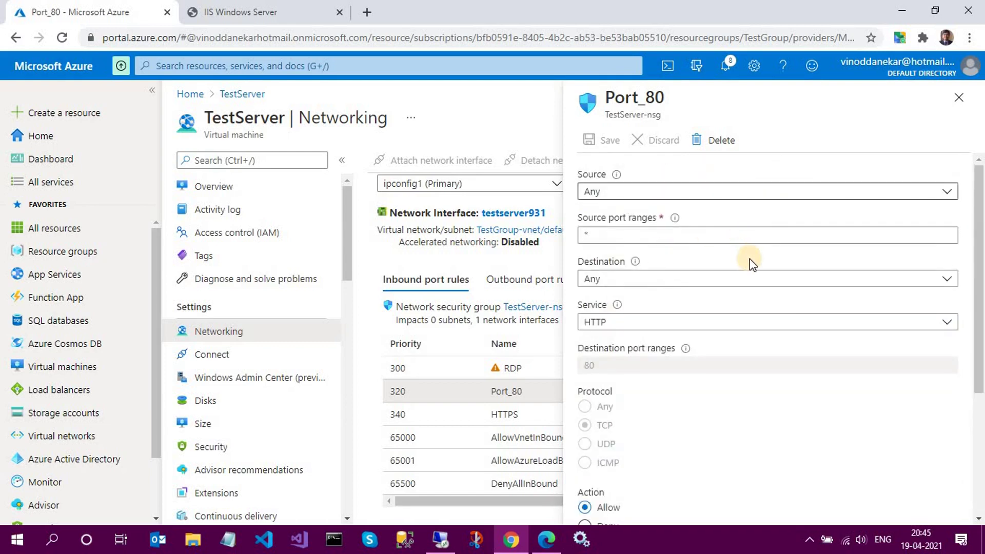
{"action": "scroll", "coordinate": [667, 262], "scroll_direction": "down", "scroll_amount": 1}
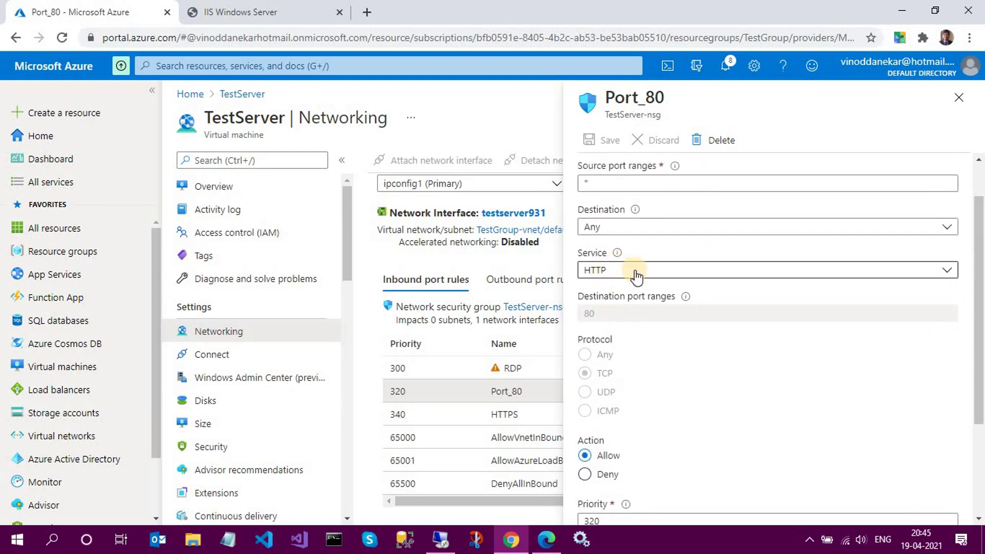
{"action": "left_click", "coordinate": [636, 275]}
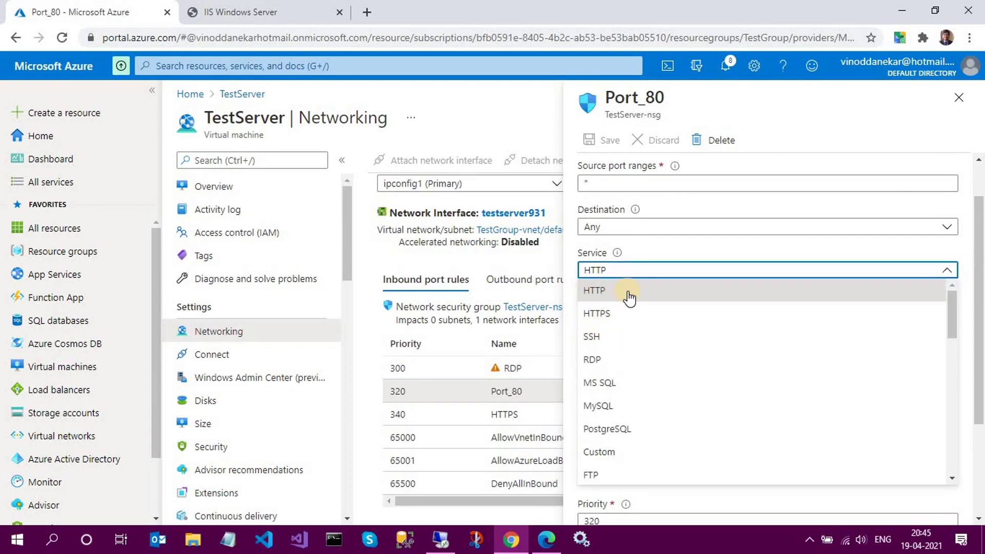
{"action": "left_click", "coordinate": [662, 242]}
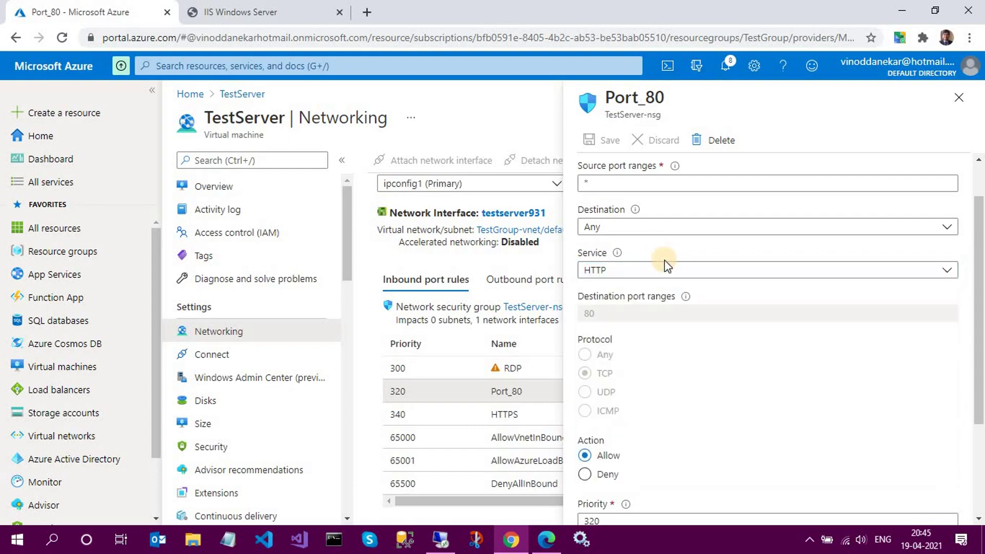
{"action": "scroll", "coordinate": [704, 332], "scroll_direction": "down", "scroll_amount": 3}
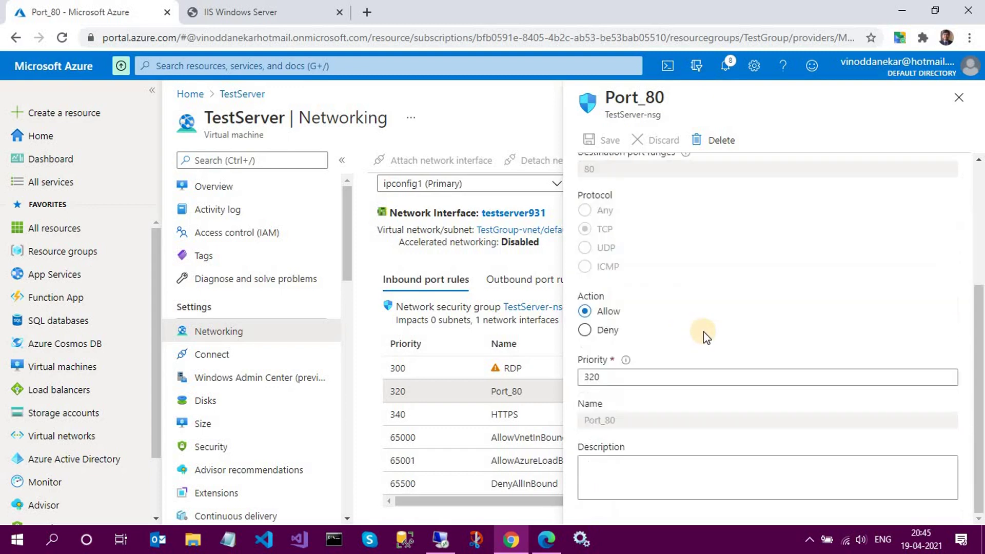
{"action": "scroll", "coordinate": [634, 158], "scroll_direction": "up", "scroll_amount": 4}
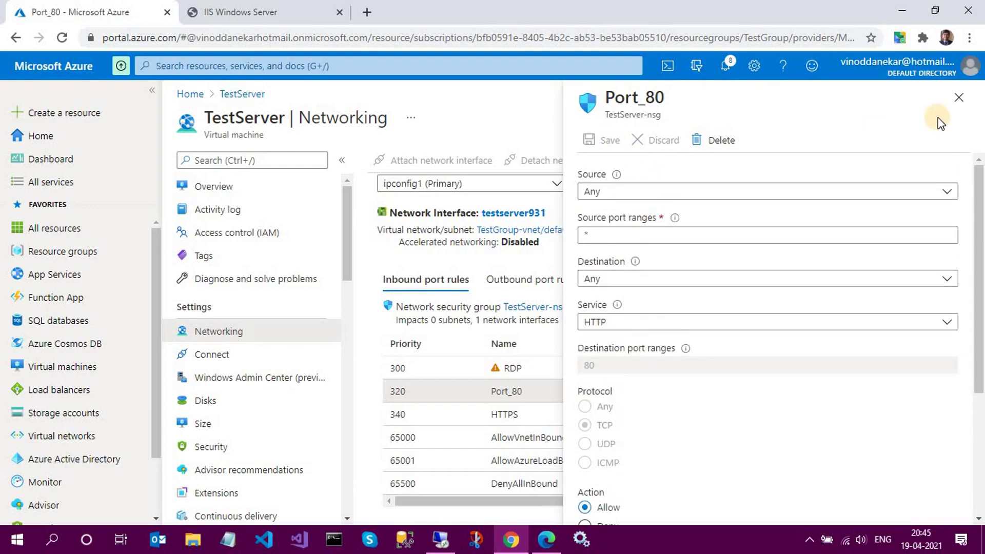
{"action": "left_click", "coordinate": [956, 100]}
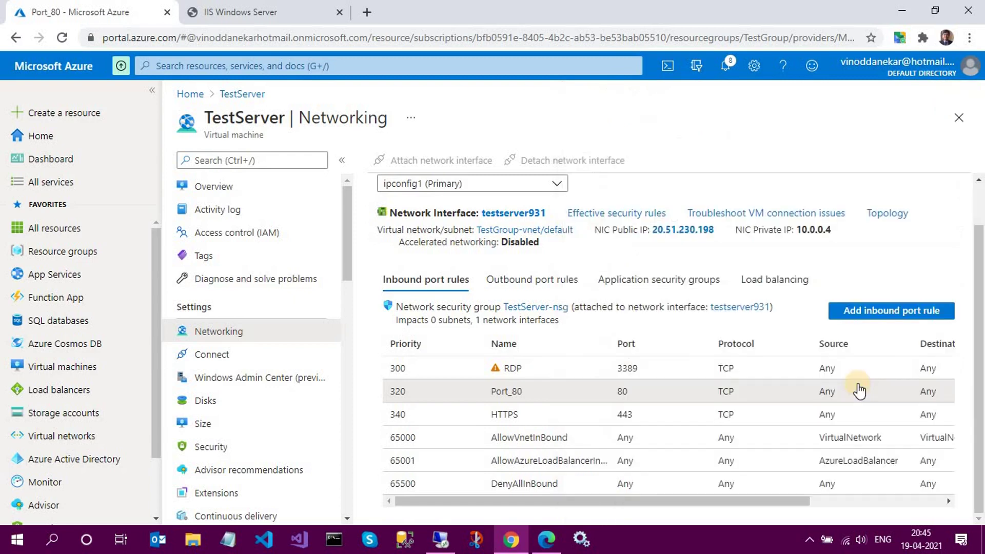
Start a new inbound port rule for TestServer, choose HTTP as its service, and close the form without adding the rule.
{"action": "left_click", "coordinate": [879, 316]}
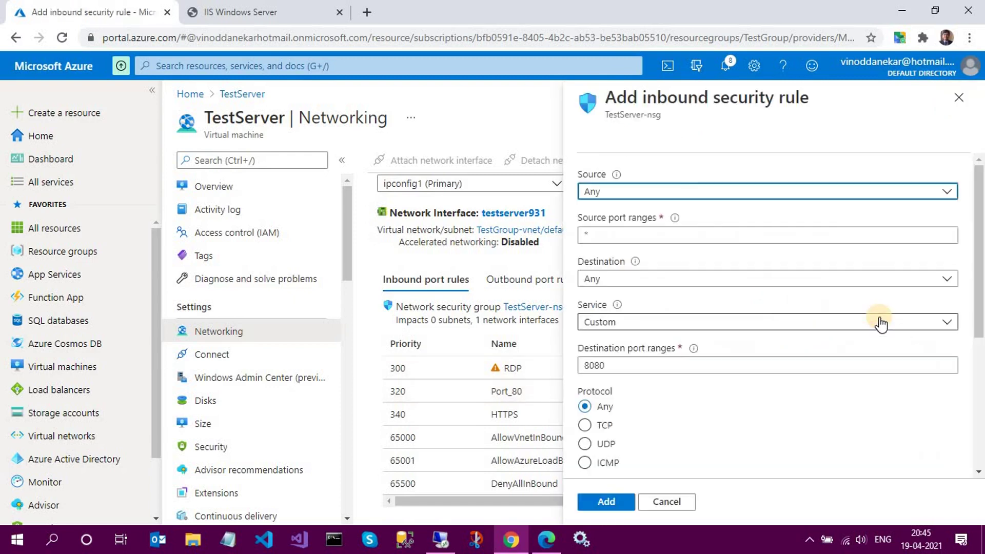
{"action": "left_click", "coordinate": [709, 164]}
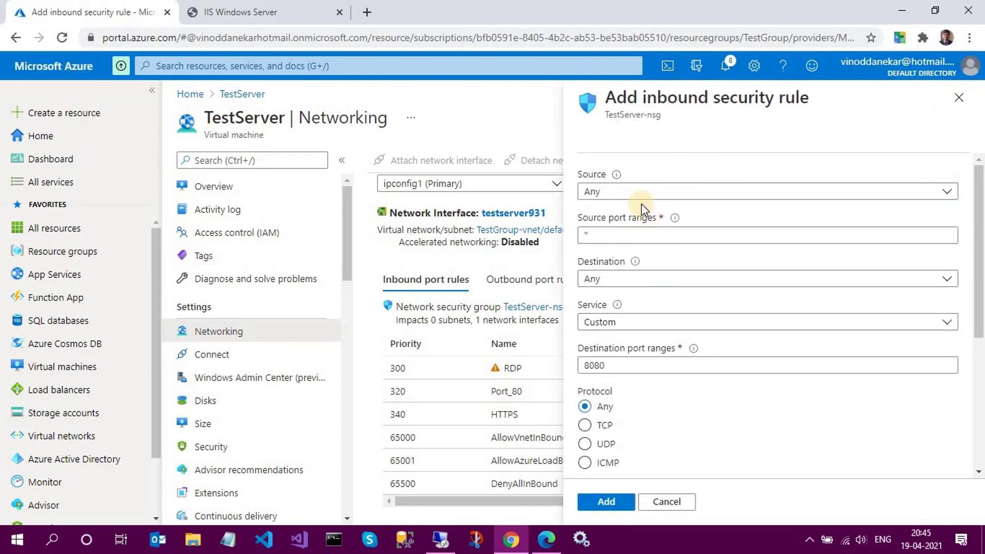
{"action": "left_click", "coordinate": [646, 323]}
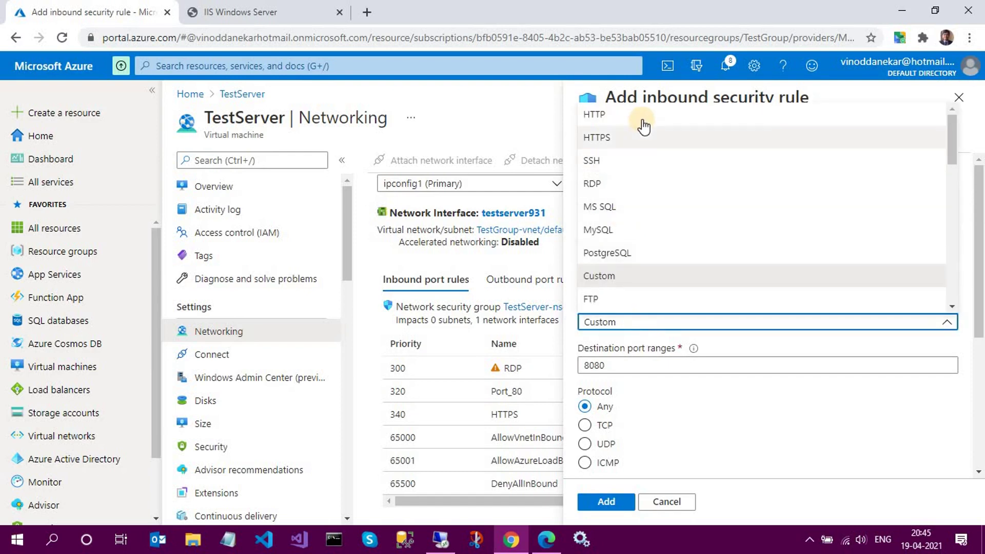
{"action": "left_click", "coordinate": [643, 116]}
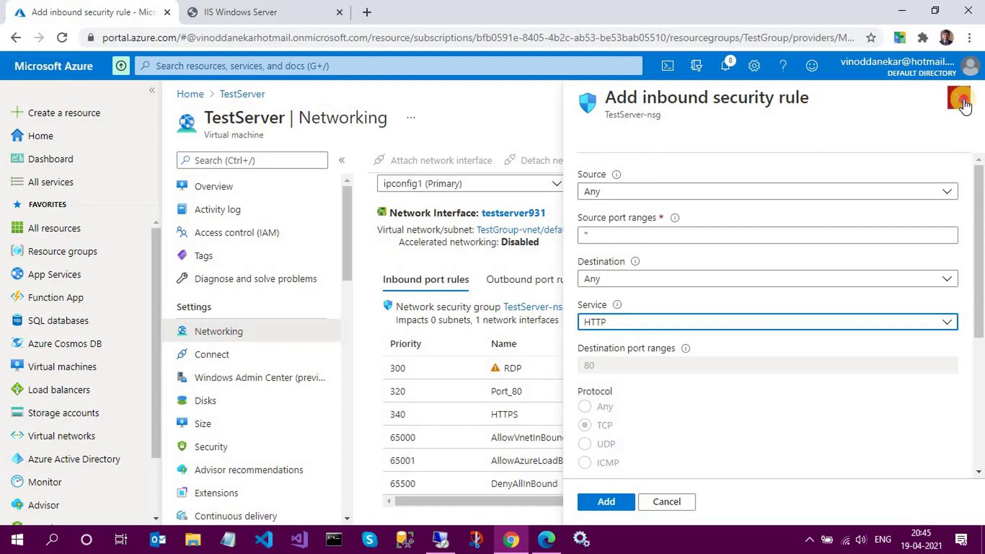
{"action": "left_click", "coordinate": [960, 99]}
{"action": "left_click", "coordinate": [568, 119]}
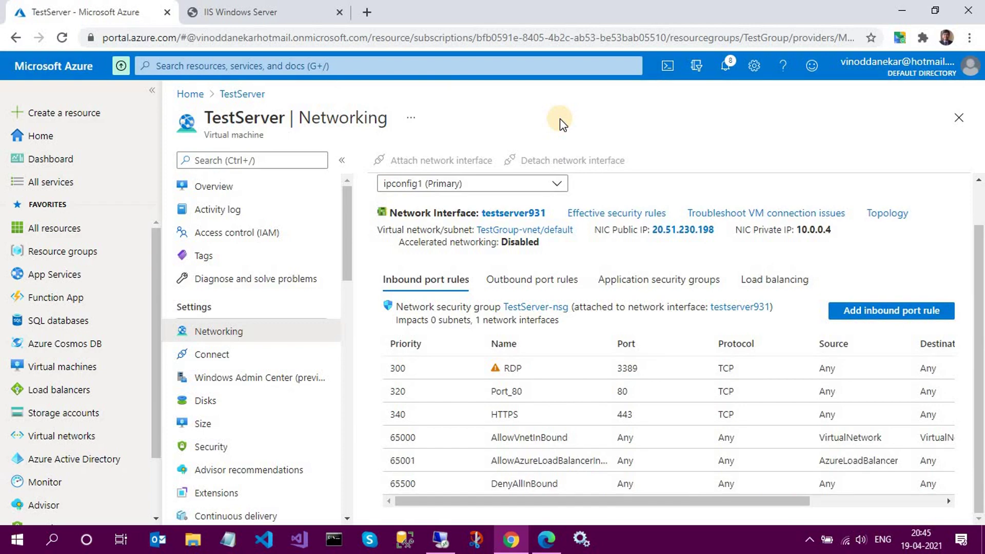
Switch to the remote desktop session, open Windows Defender Firewall with Advanced Security, and show its Inbound Rules in a maximized window.
{"action": "left_click", "coordinate": [440, 540]}
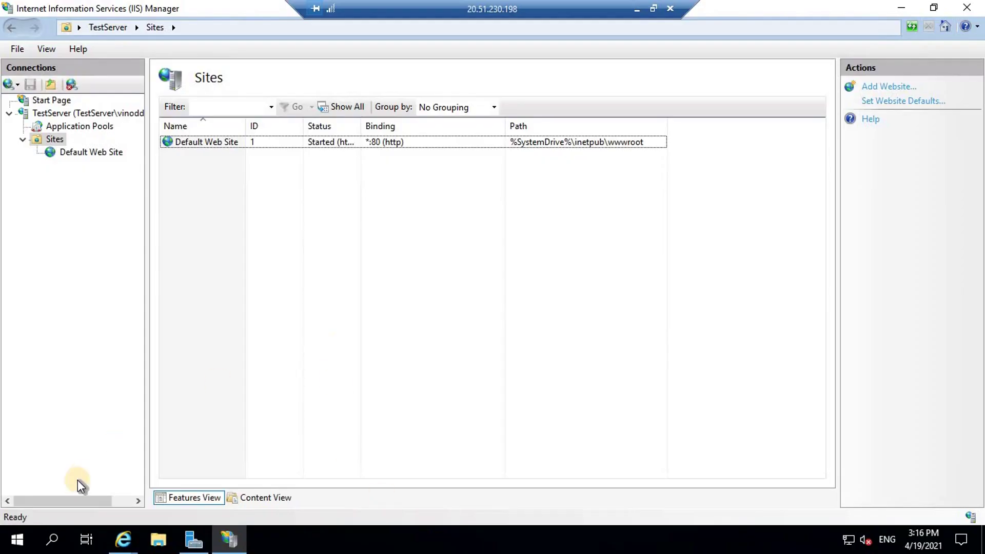
{"action": "left_click", "coordinate": [12, 546]}
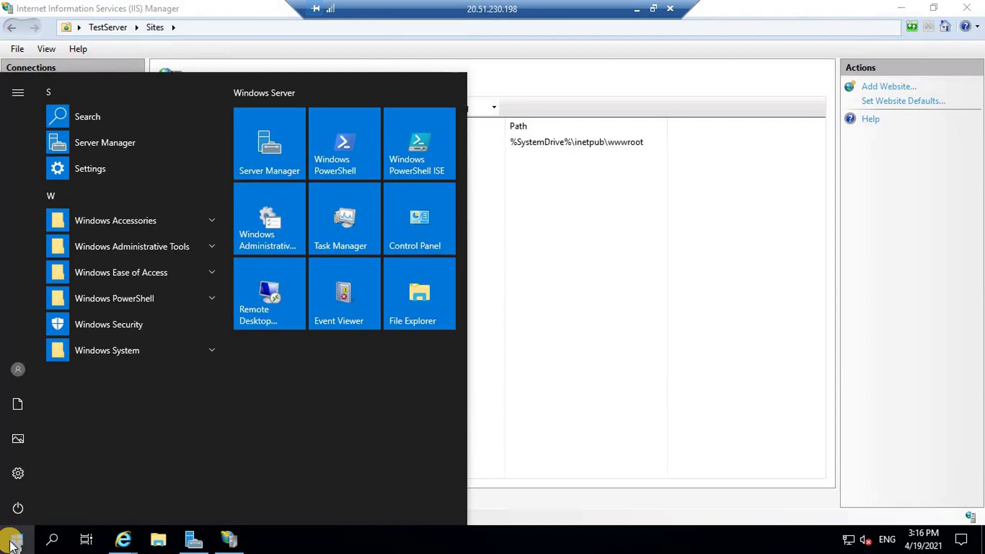
{"action": "type", "text": "fi"}
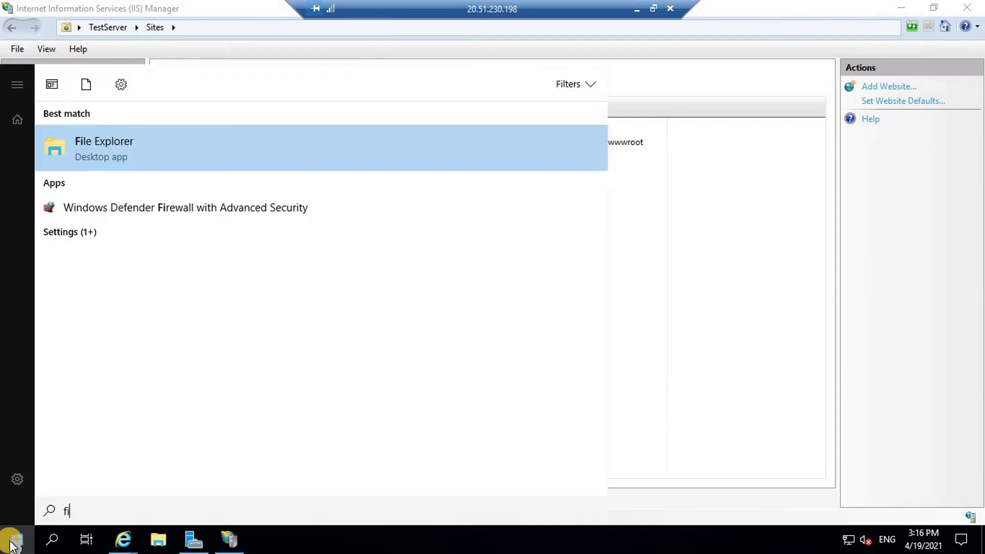
{"action": "type", "text": "rewall"}
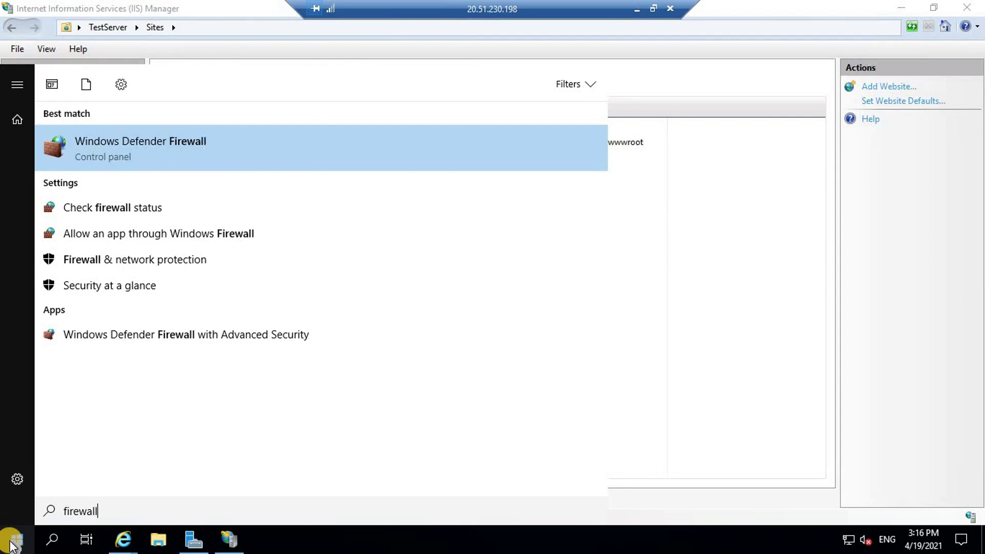
{"action": "left_click", "coordinate": [205, 343]}
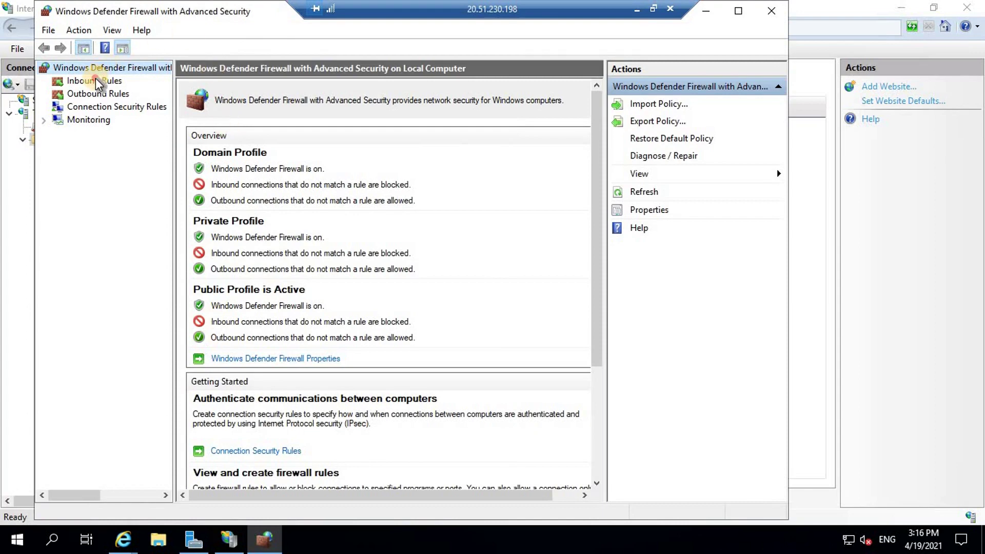
{"action": "left_click", "coordinate": [96, 81]}
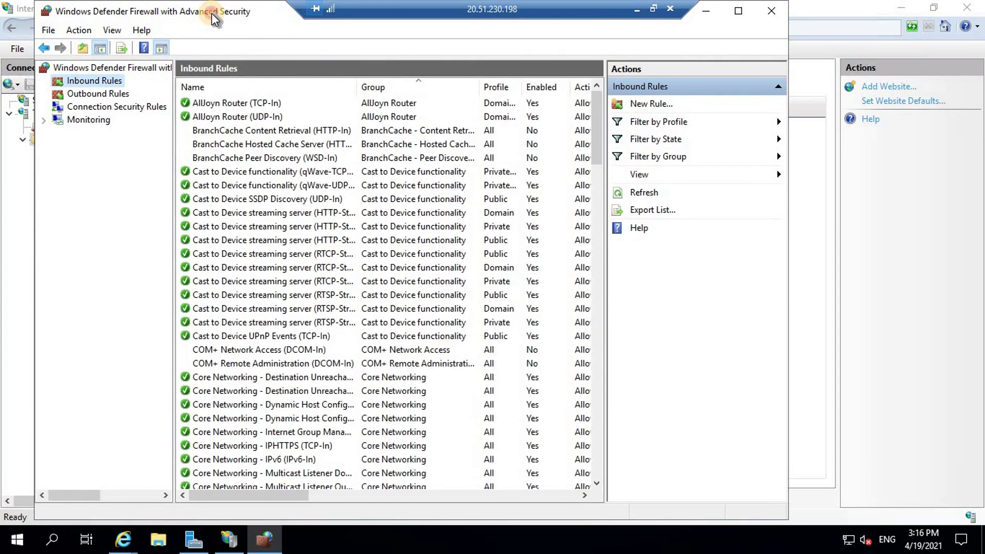
{"action": "double_click", "coordinate": [211, 13]}
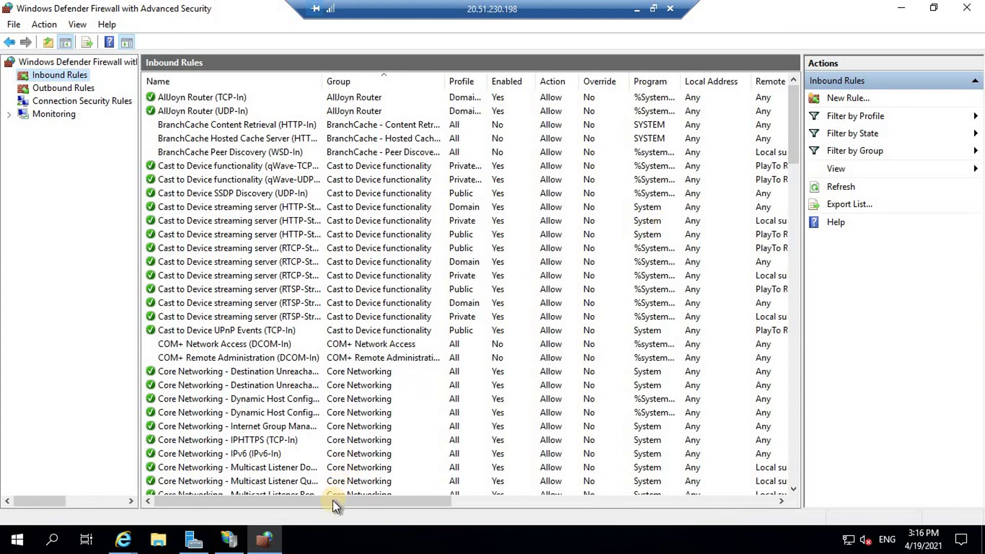
Sort the inbound rules by local port, find the port 80 entries, and select the World Wide Web Services (HTTP Traffic-In) rule.
{"action": "left_click_drag", "start_coordinate": [333, 500], "coordinate": [477, 501]}
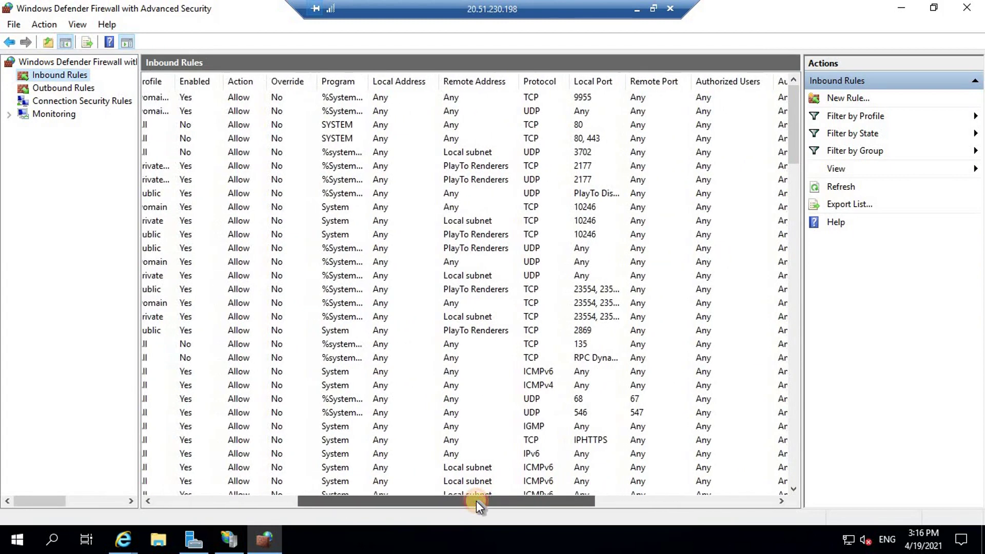
{"action": "left_click", "coordinate": [592, 82]}
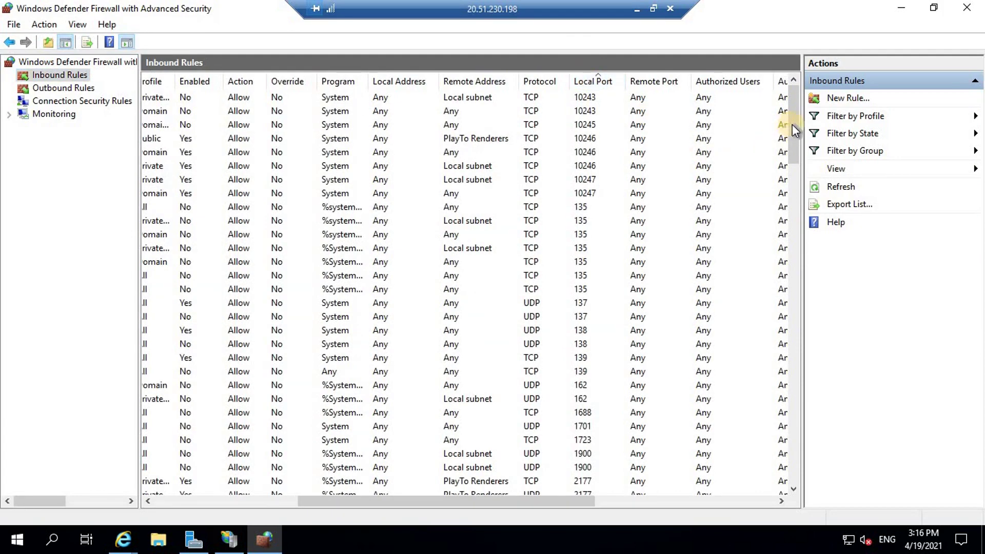
{"action": "left_click_drag", "start_coordinate": [792, 124], "coordinate": [781, 287]}
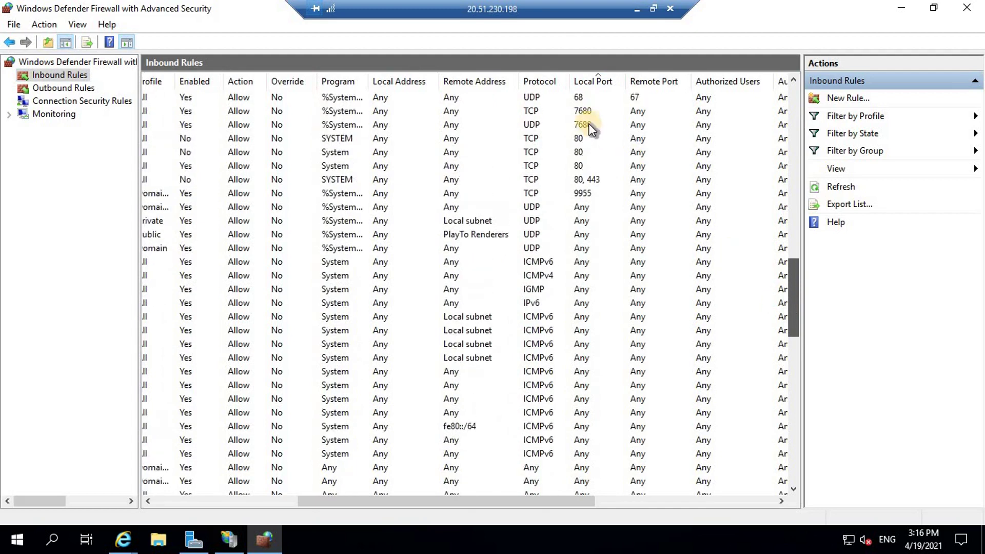
{"action": "left_click", "coordinate": [590, 138]}
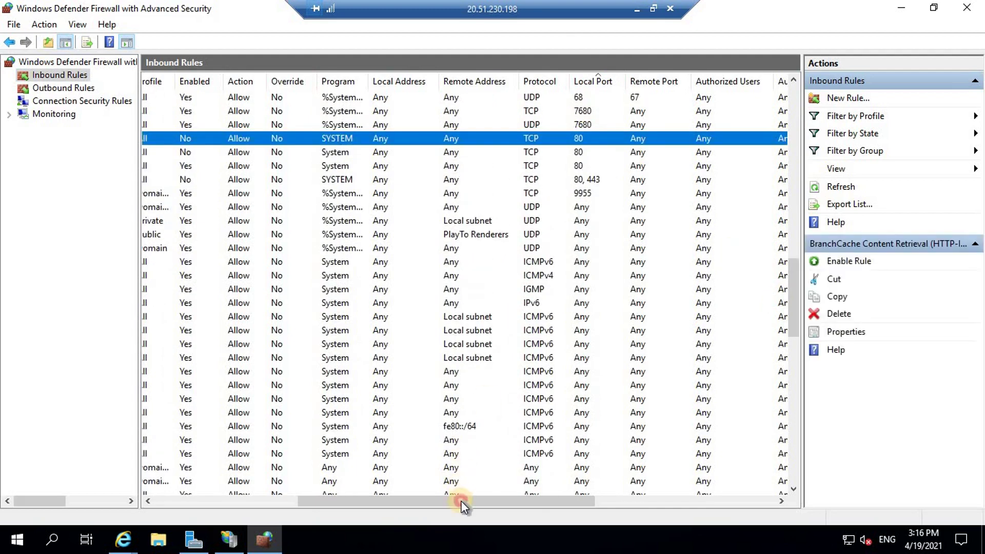
{"action": "left_click_drag", "start_coordinate": [460, 501], "coordinate": [186, 488]}
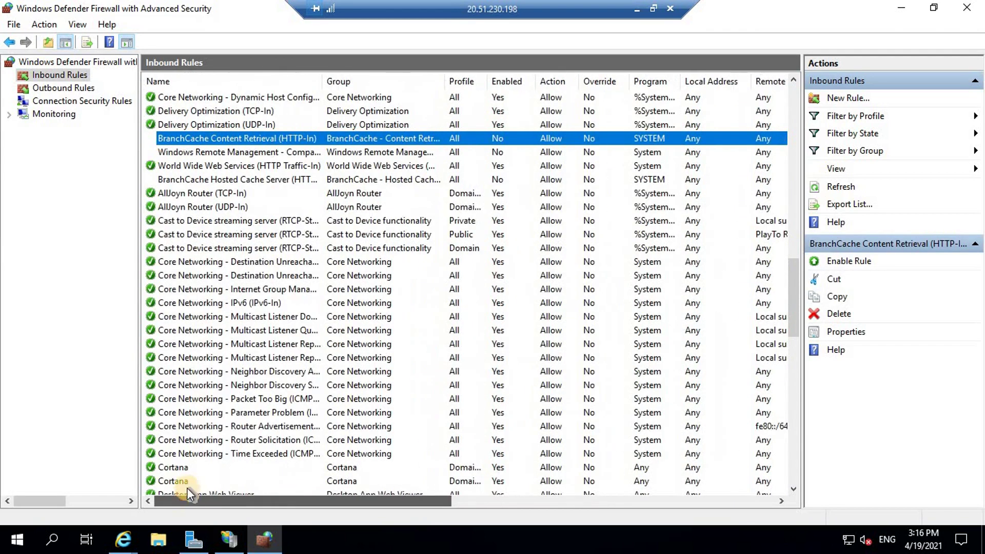
{"action": "left_click", "coordinate": [306, 165]}
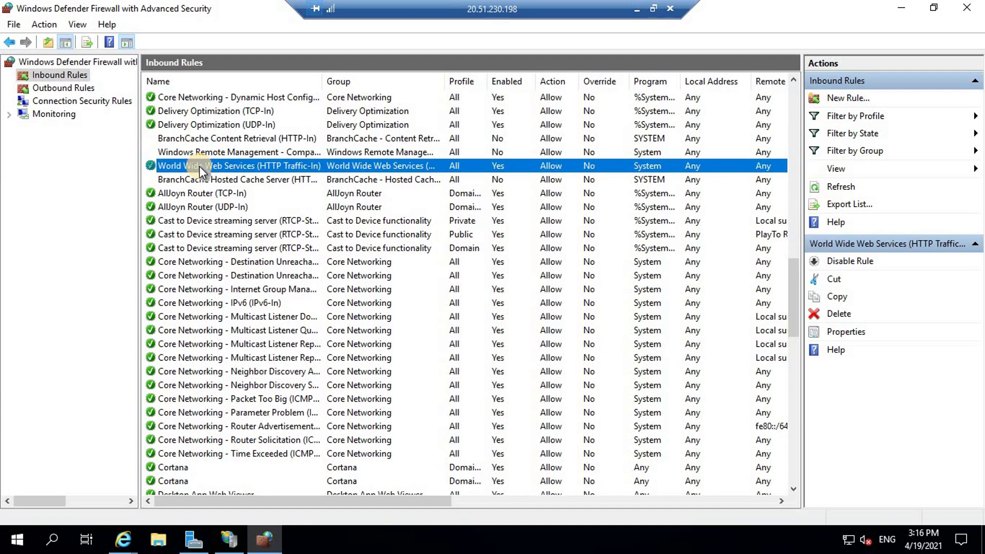
Check the local port of the selected World Wide Web Services rule, and minimize the remote session to return to the Azure portal.
{"action": "left_click", "coordinate": [279, 501]}
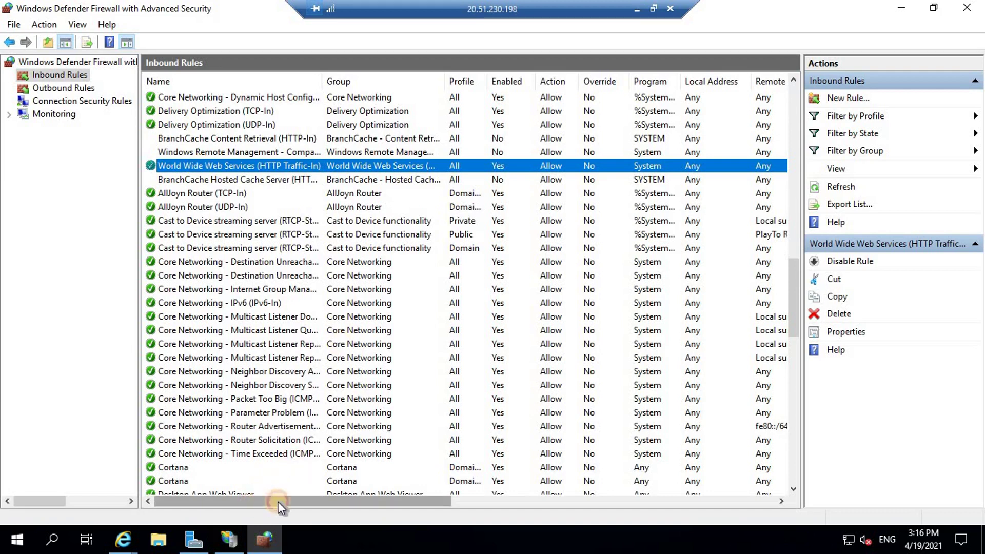
{"action": "left_click_drag", "start_coordinate": [364, 504], "coordinate": [512, 498]}
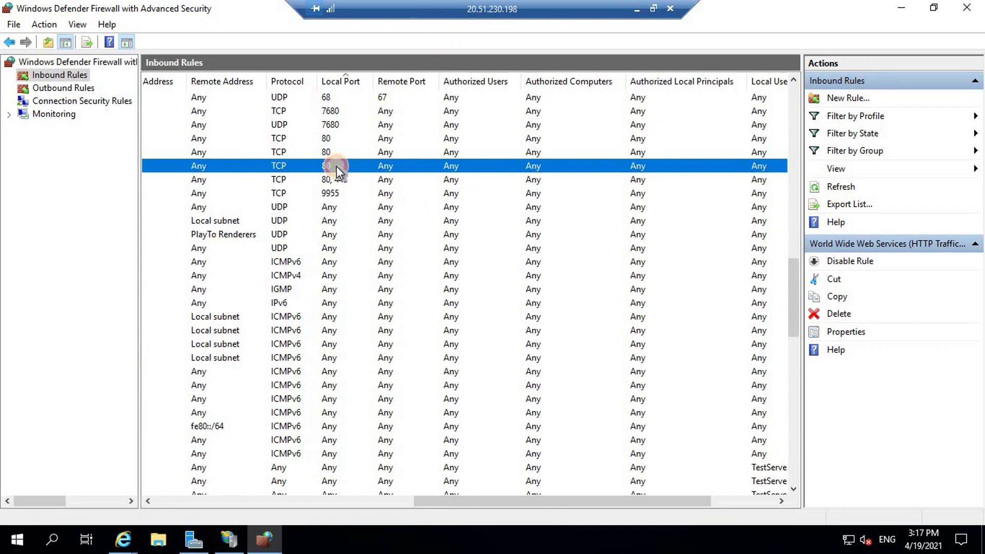
{"action": "scroll", "coordinate": [337, 165], "scroll_direction": "left", "scroll_amount": 5}
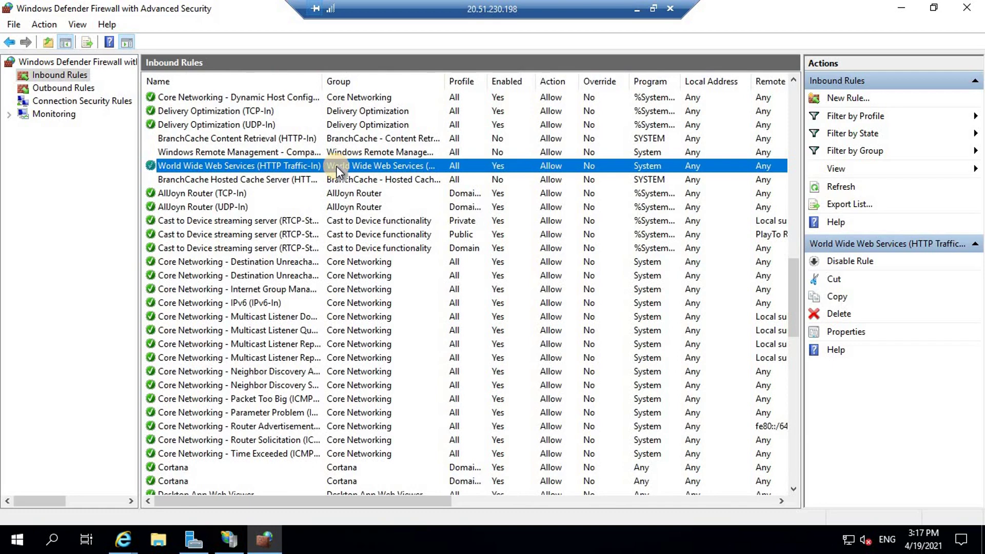
{"action": "left_click", "coordinate": [637, 9]}
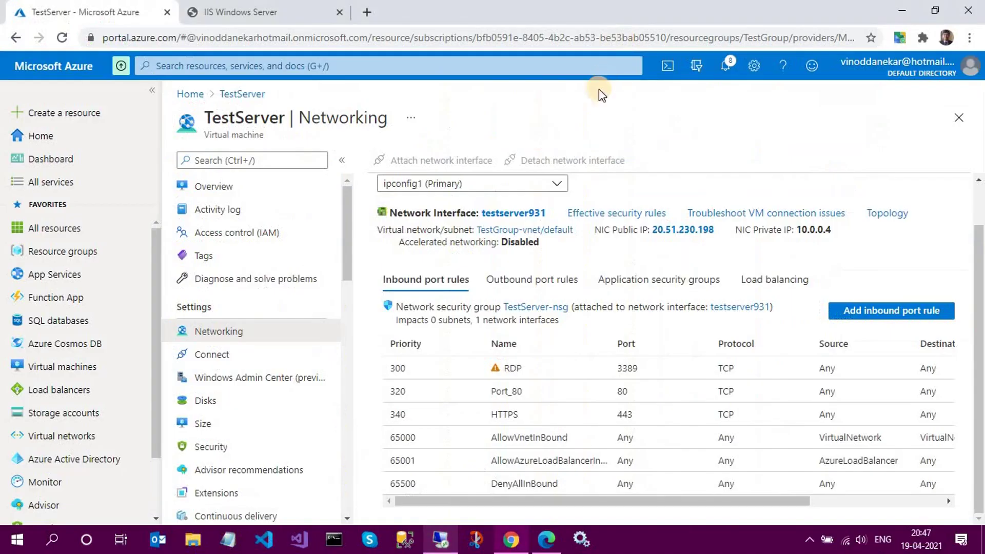